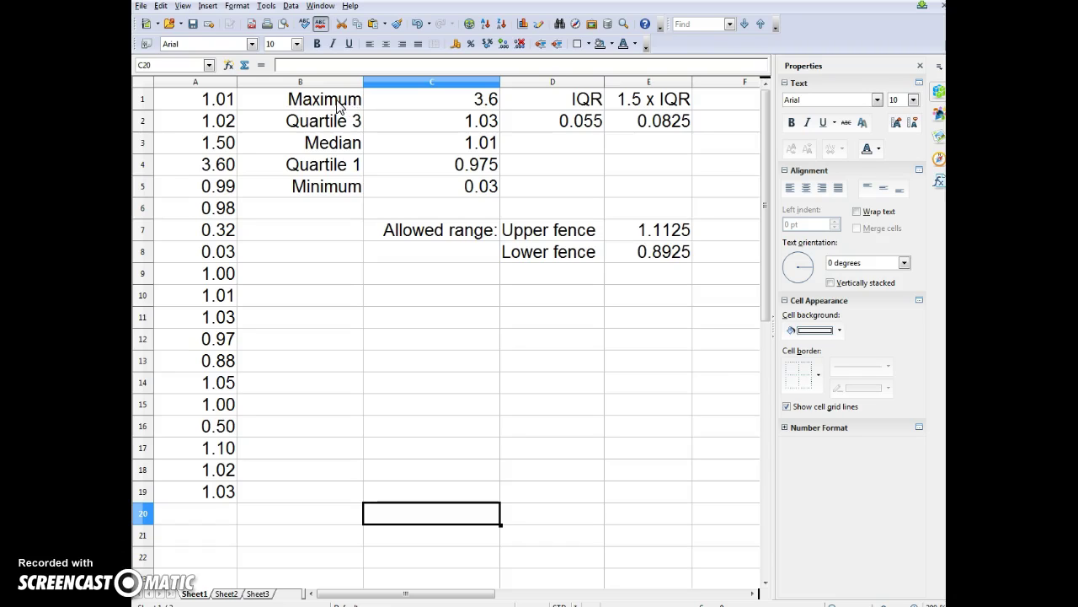
Examine the formulas behind the maximum, minimum, median, third quartile and first quartile in column C
left_click(337, 101)
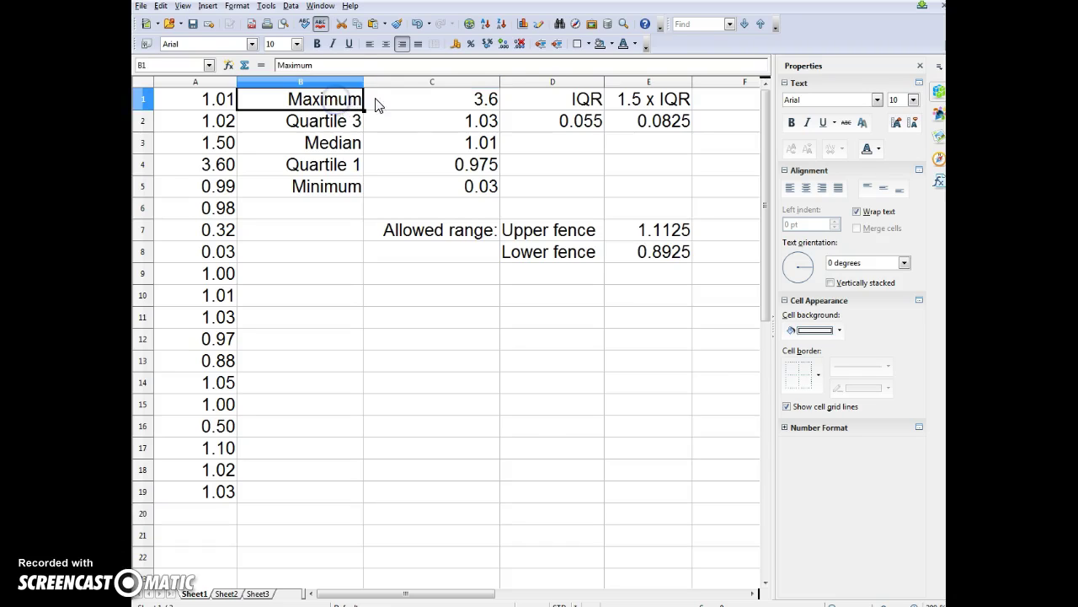
left_click(453, 102)
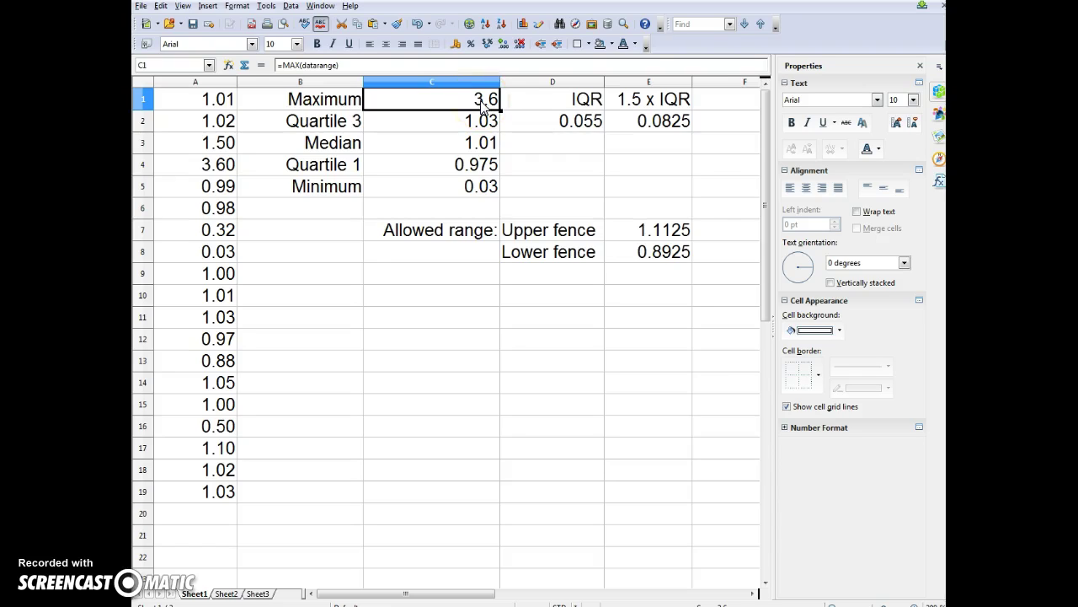
left_click(472, 190)
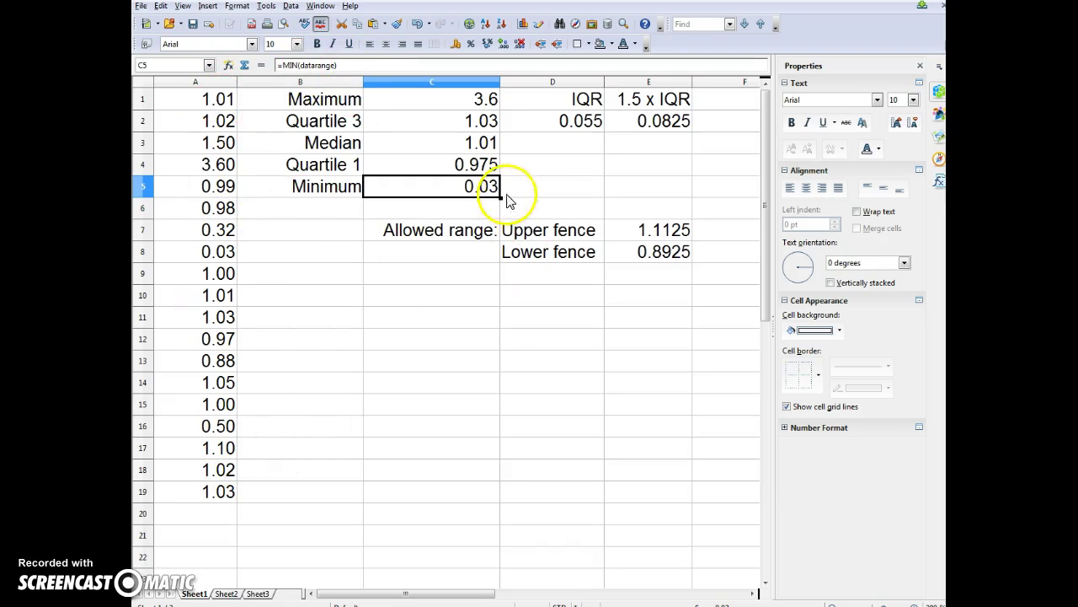
left_click(329, 141)
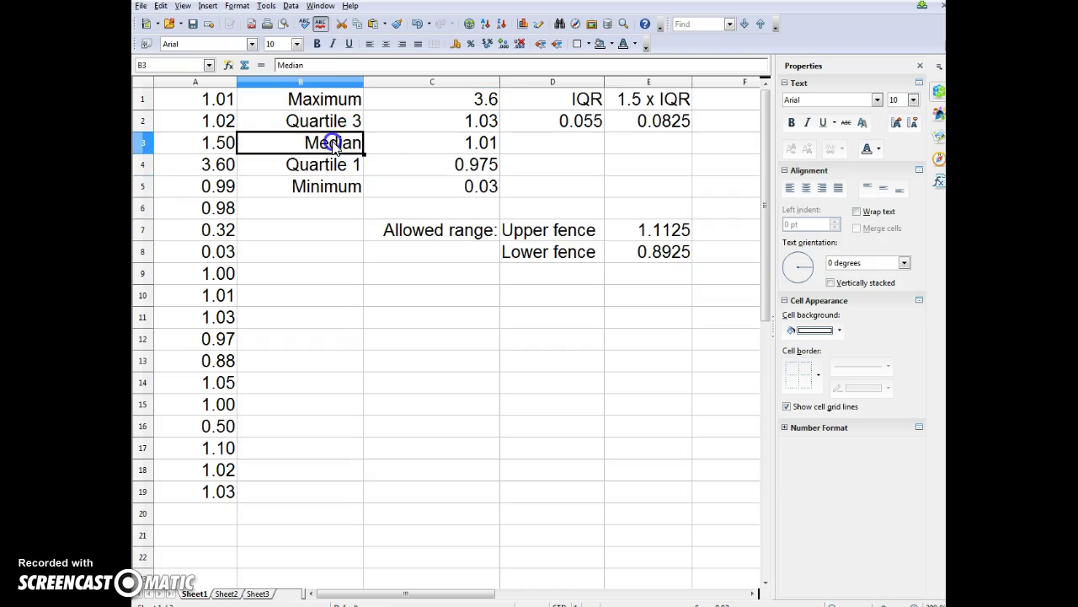
left_click(479, 142)
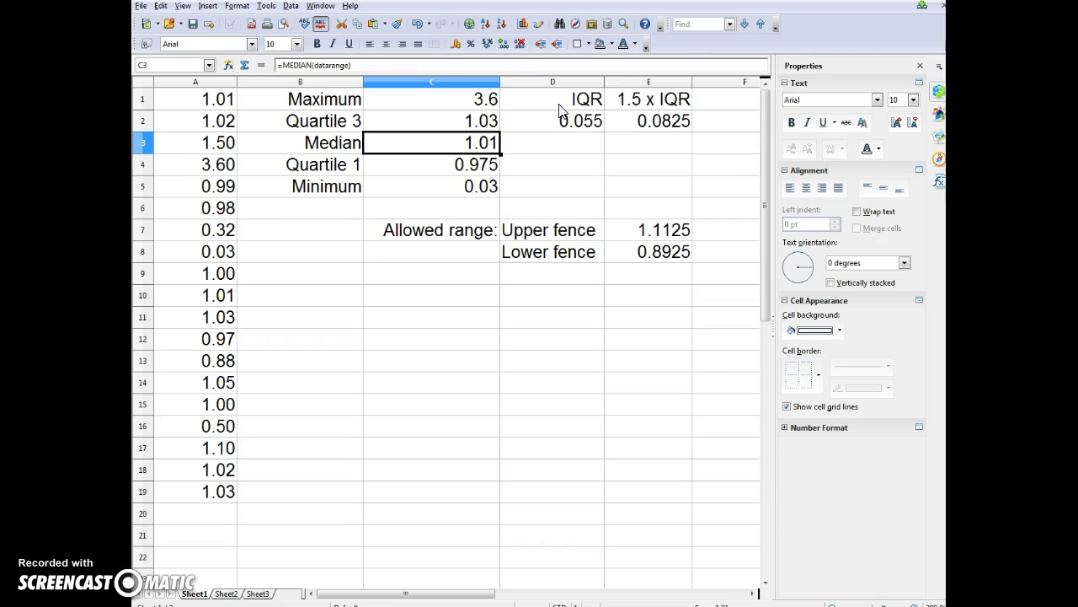
left_click(491, 126)
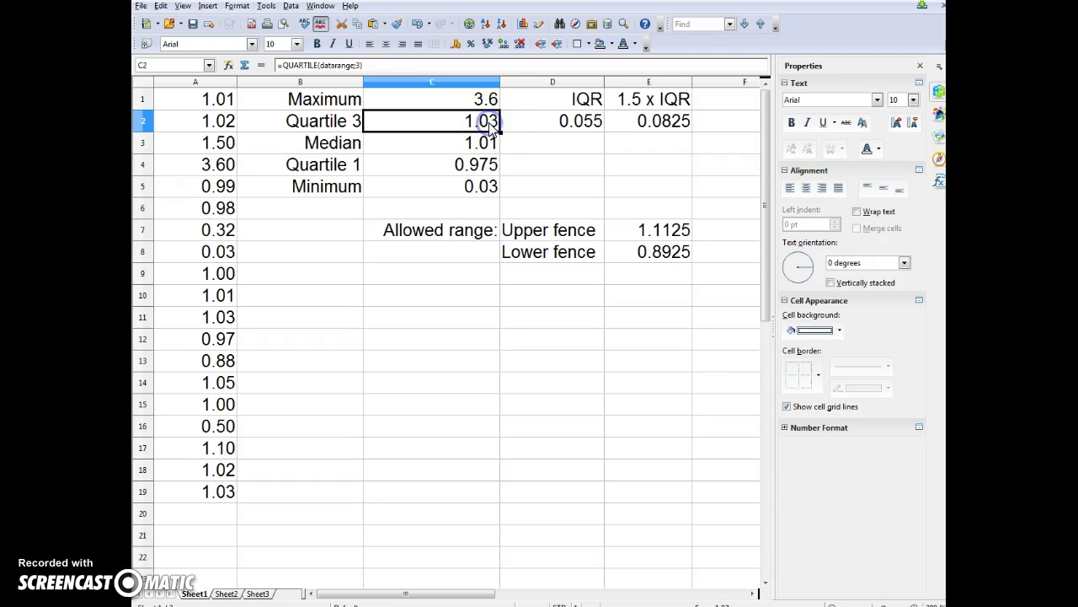
left_click(481, 167)
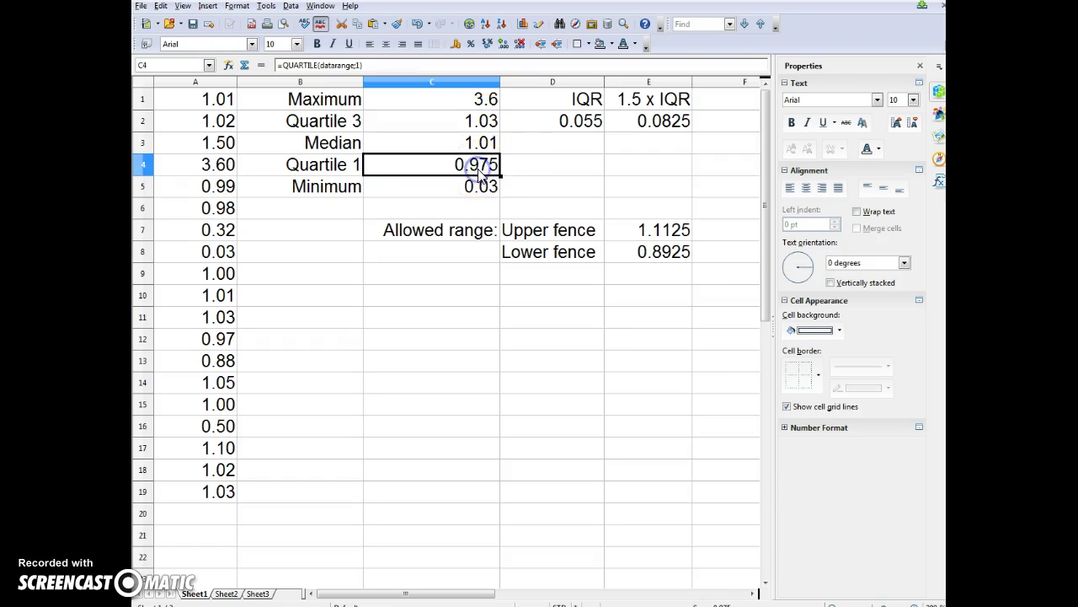
Examine how the IQR, 1.5 x IQR, upper fence and lower fence are calculated from the quartiles
left_click(567, 126)
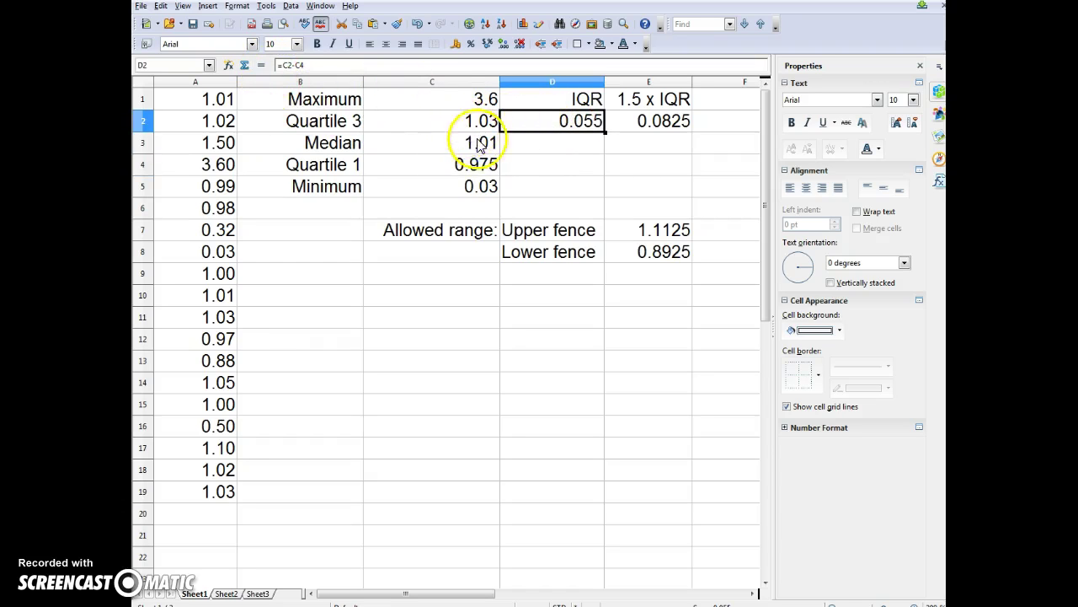
left_click(594, 131)
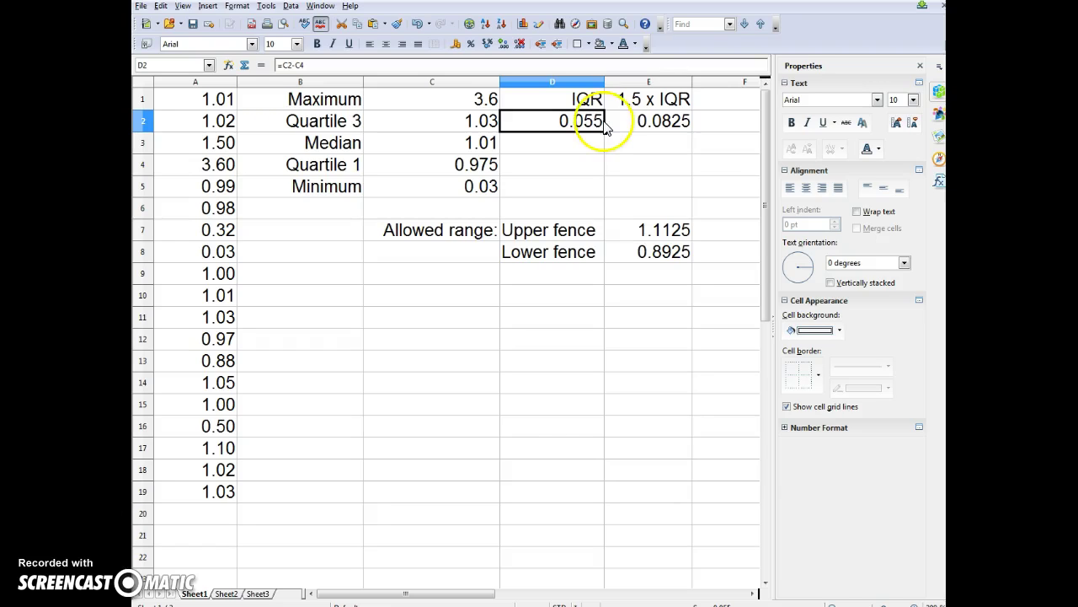
left_click(661, 125)
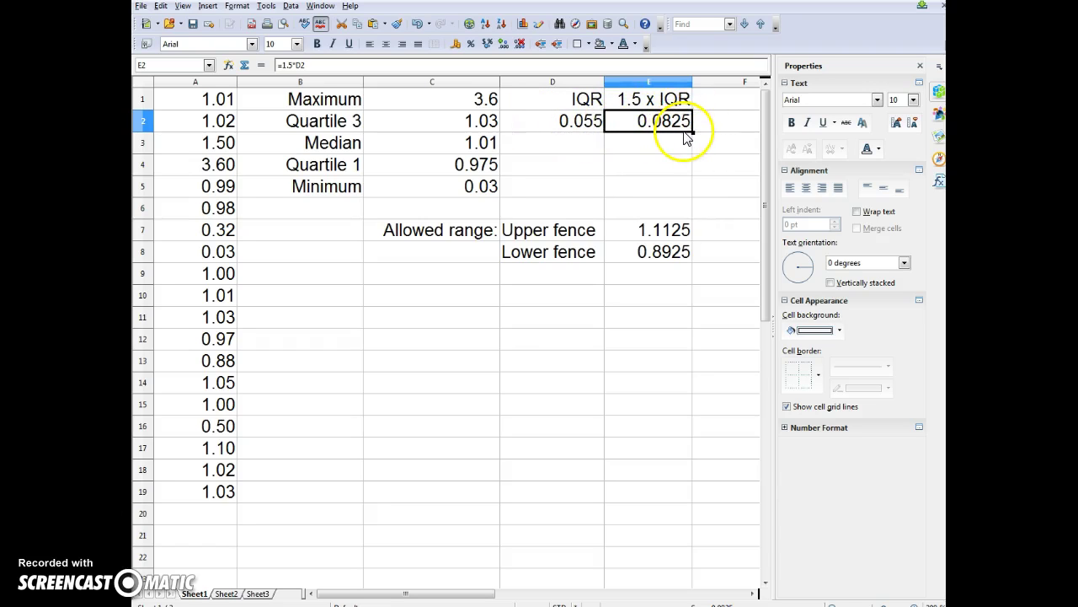
left_click(678, 235)
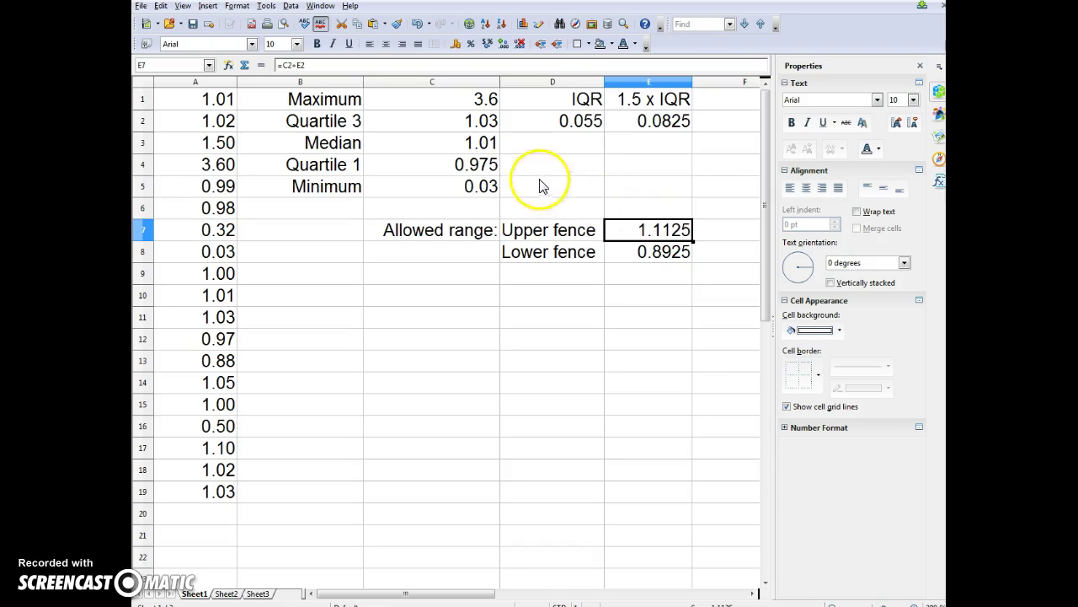
left_click(474, 177)
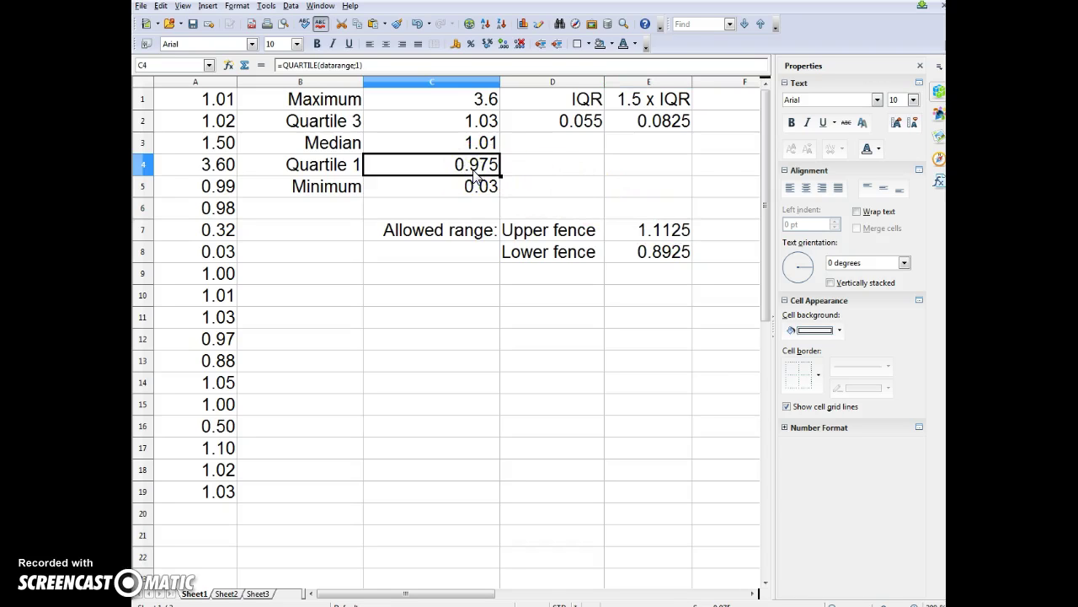
left_click(671, 124)
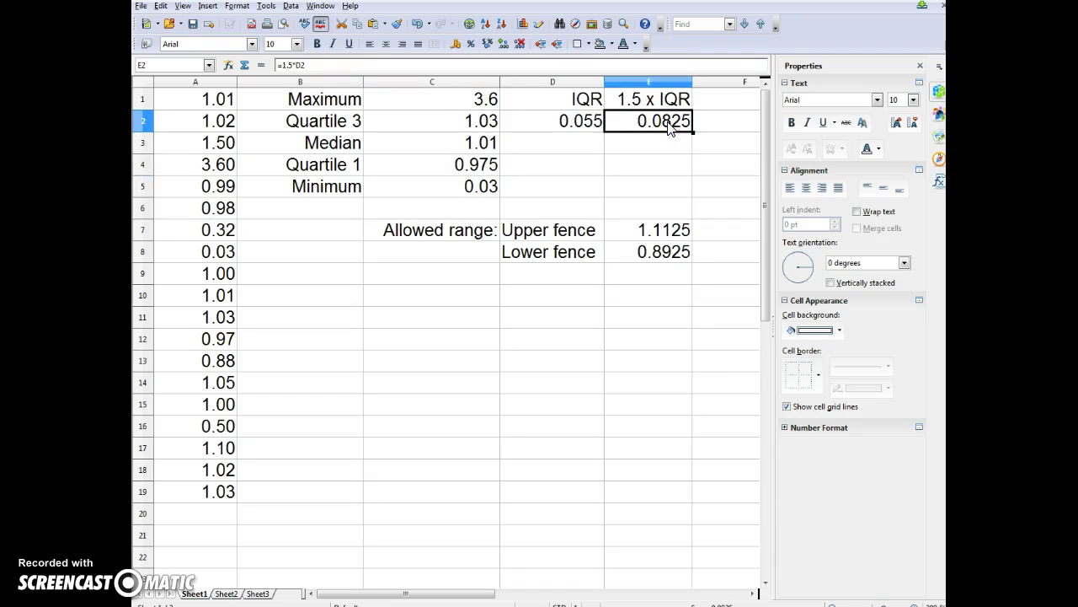
left_click(676, 252)
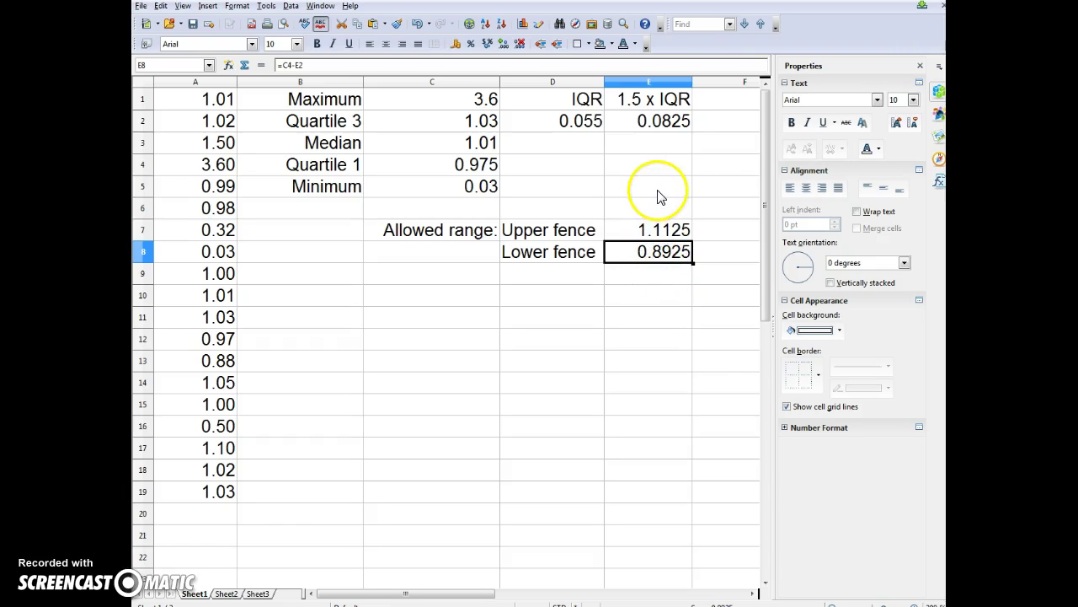
Compare the data in column A with the upper and lower fences to identify values outside the allowed range
left_click(677, 236)
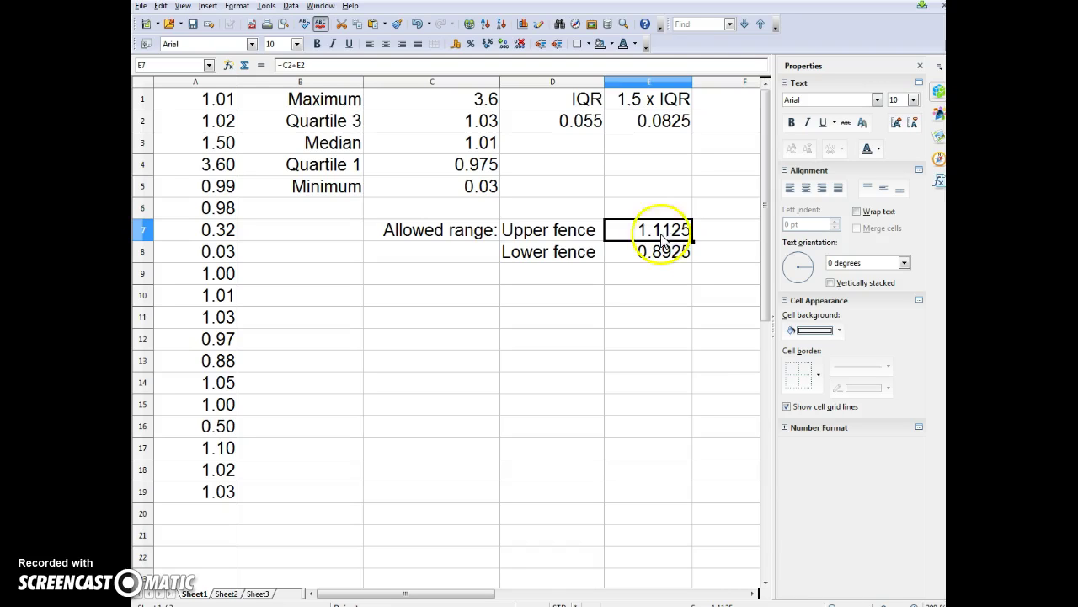
left_click(222, 146)
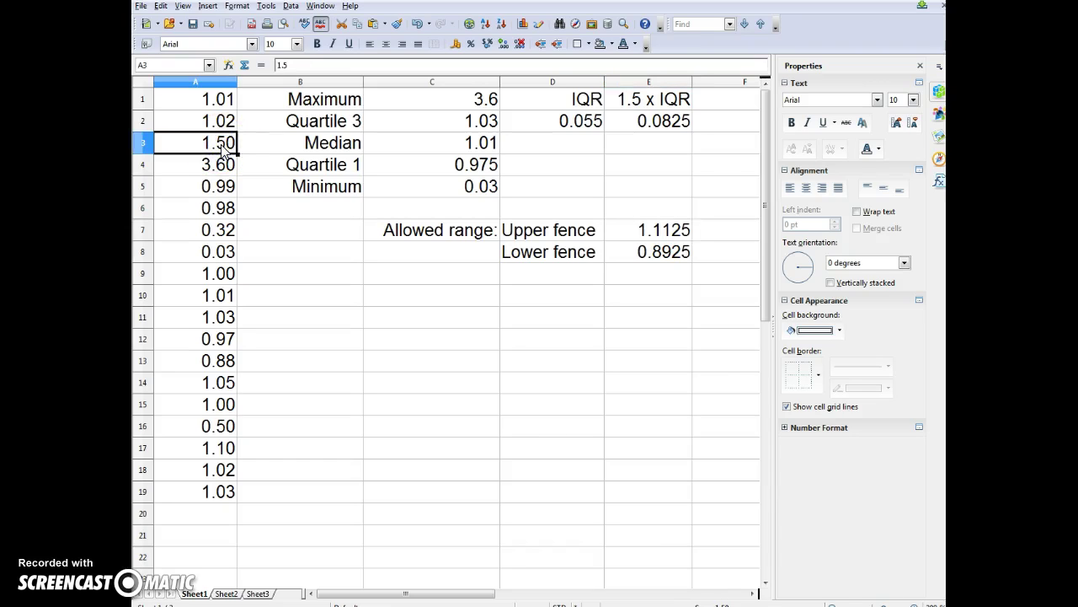
left_click(222, 168)
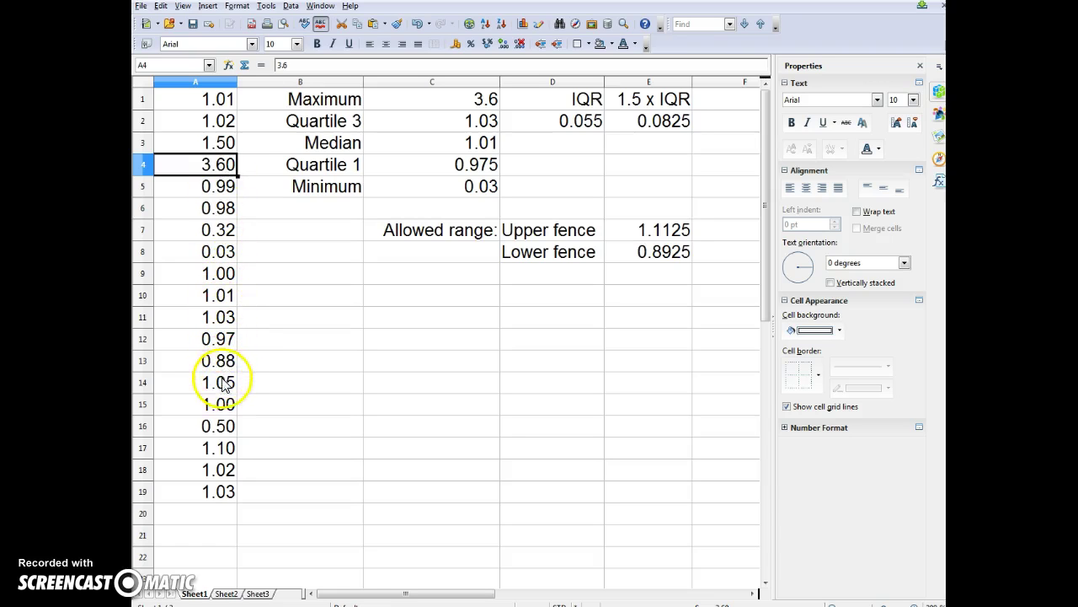
left_click(225, 456)
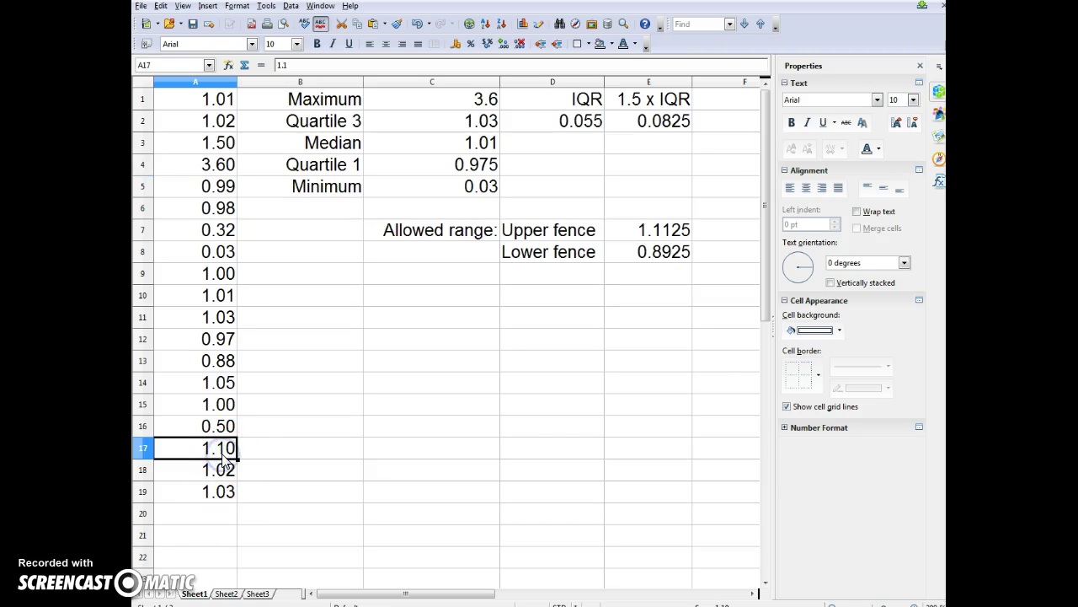
left_click(663, 256)
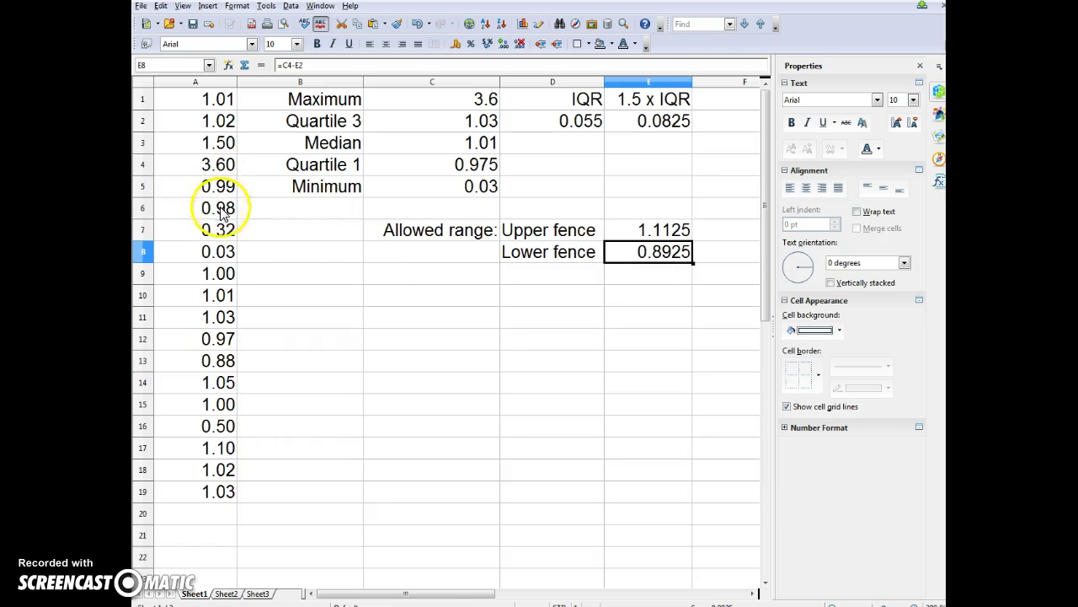
left_click(225, 238)
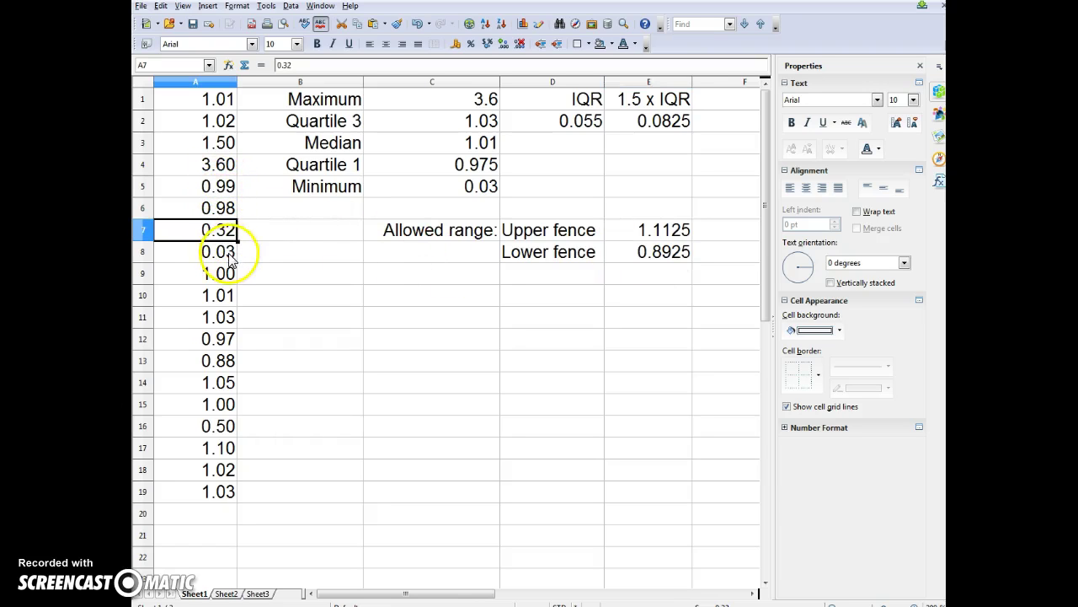
left_click(222, 260)
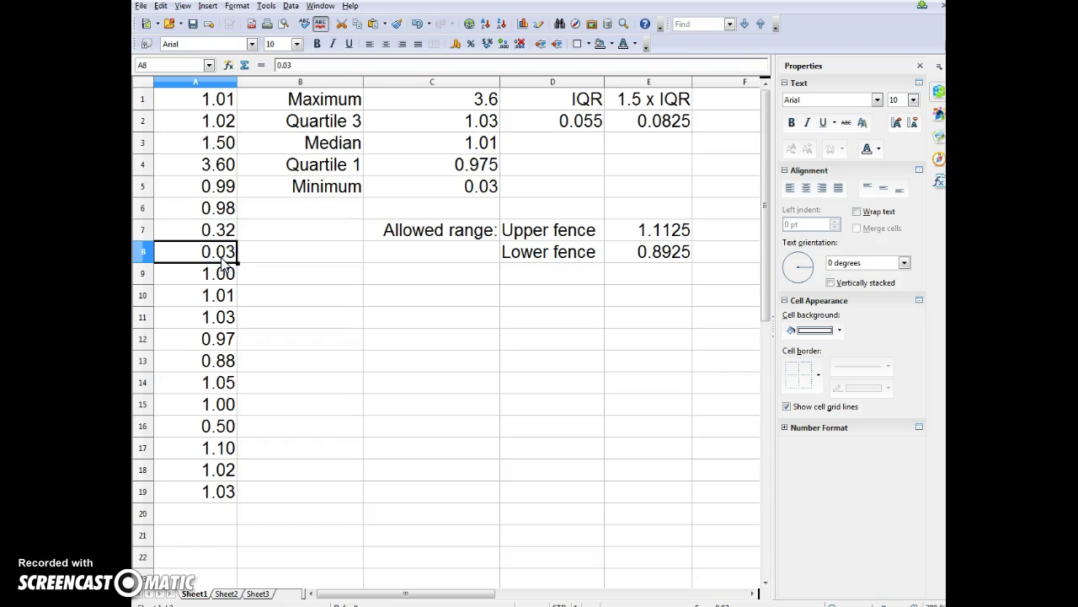
left_click(223, 437)
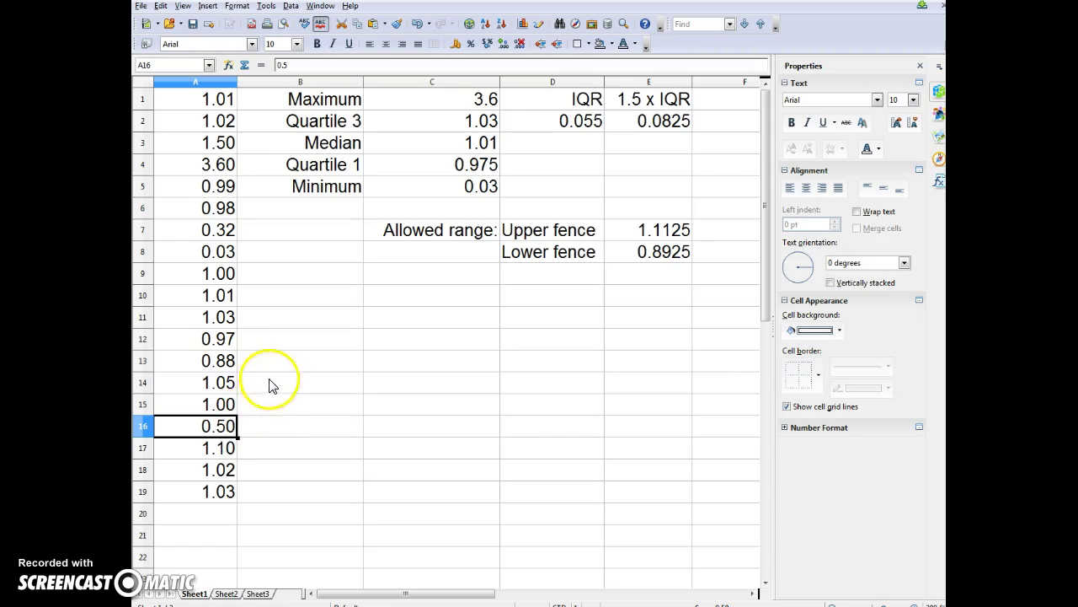
left_click(215, 362)
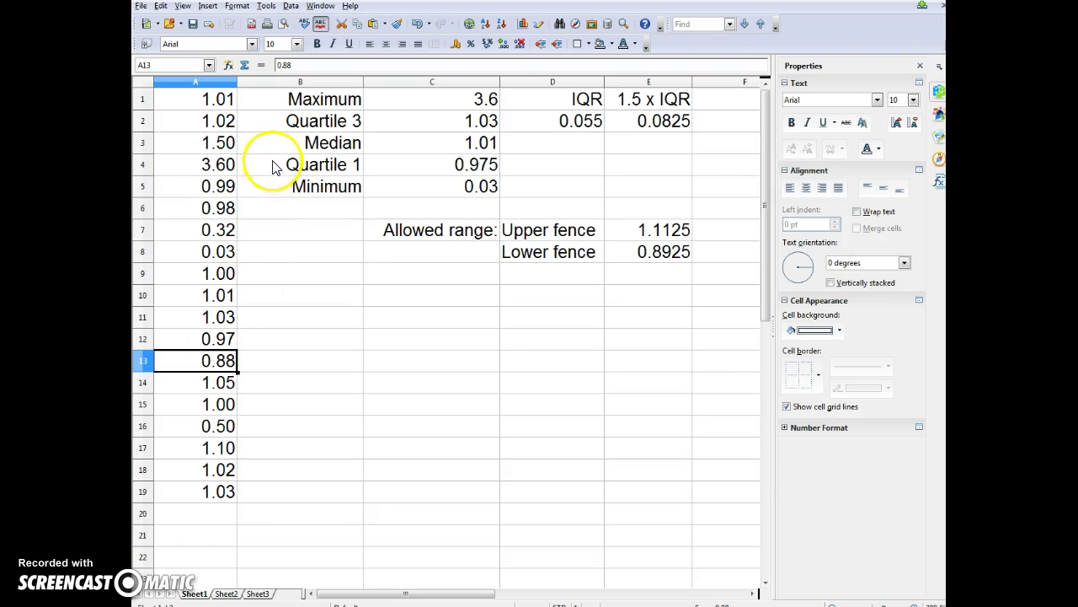
Review the outlier candidates in cells A3, A4, A7, A8, A16 and A13 once more
left_click(223, 151)
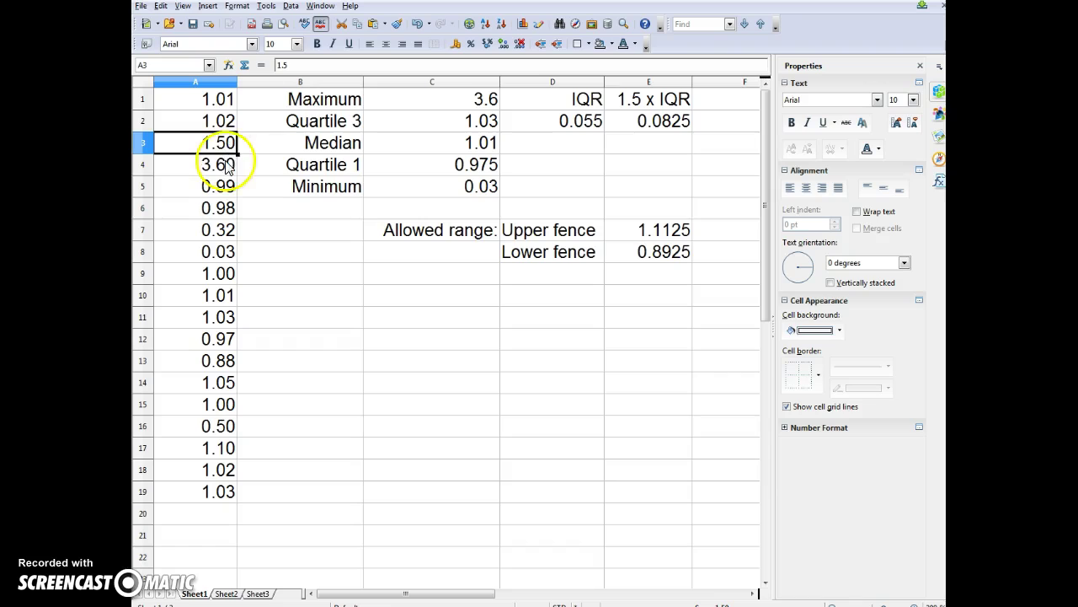
left_click(226, 166)
left_click(231, 231)
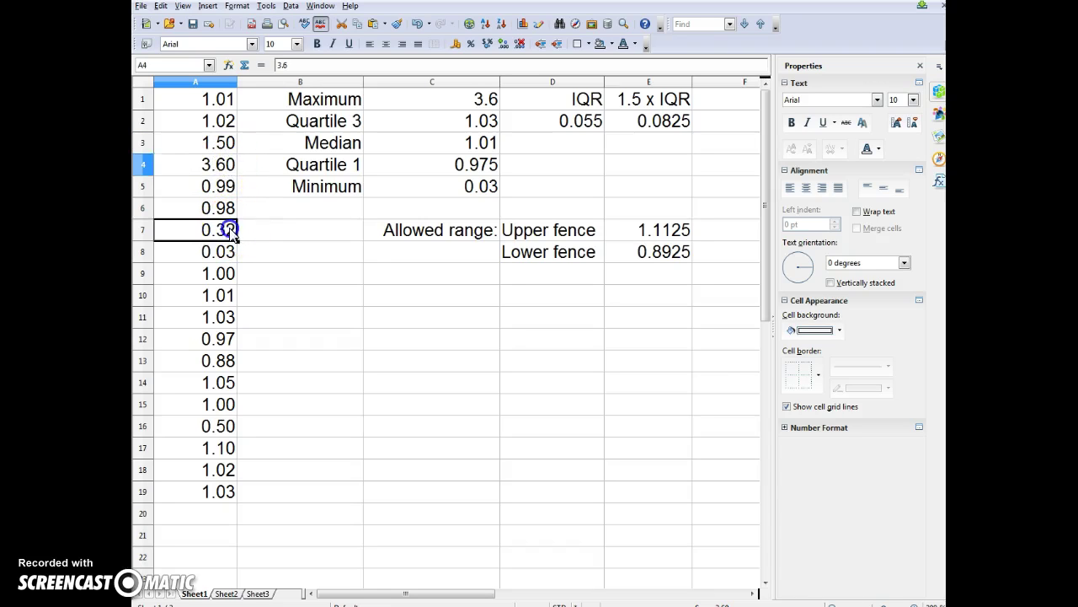
left_click(226, 261)
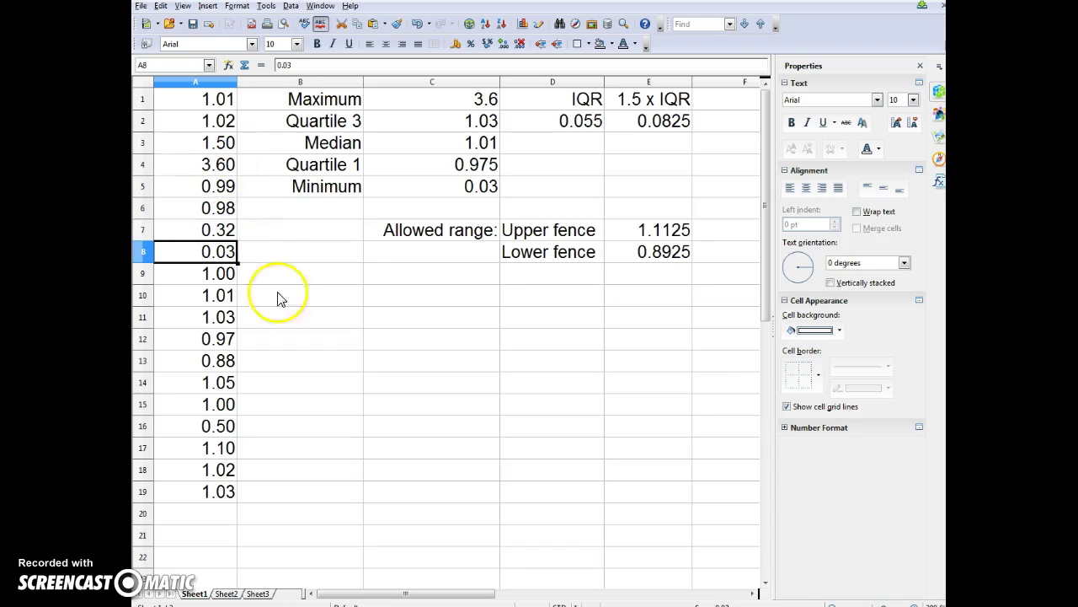
left_click(217, 433)
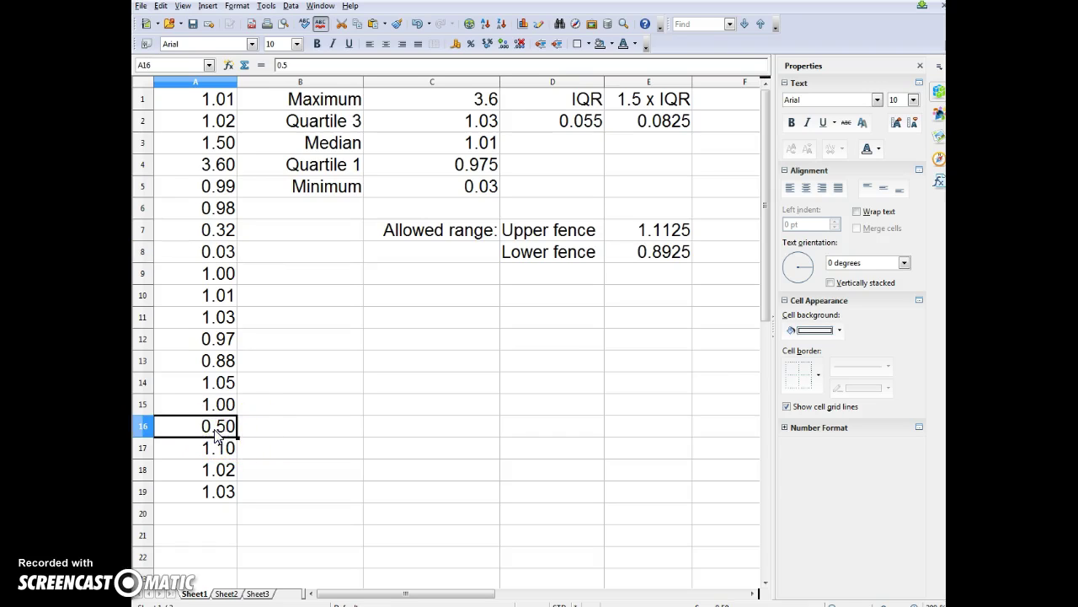
left_click(221, 362)
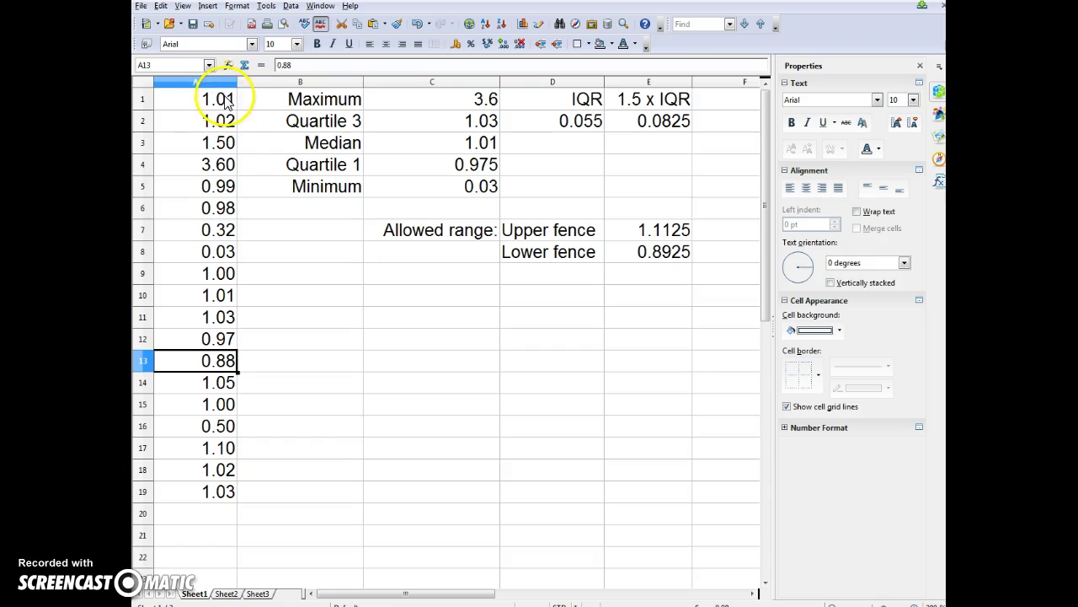
Copy the data in A1:A19 of Sheet1 into Sheet2, starting at cell A1
left_click_drag(211, 99, 222, 491)
key("ctrl+c")
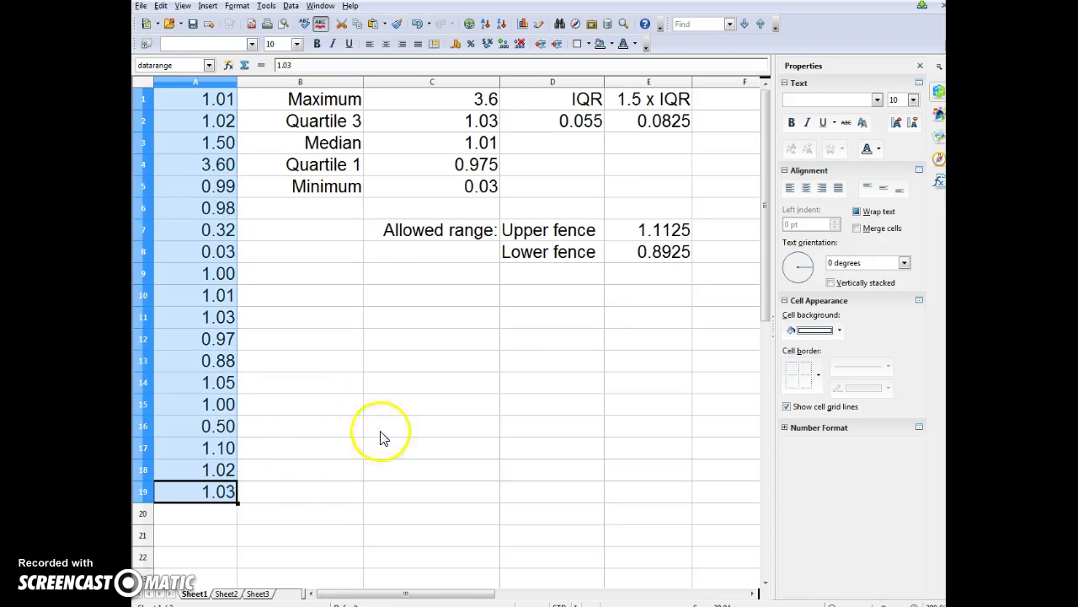
left_click(234, 595)
left_click(246, 108)
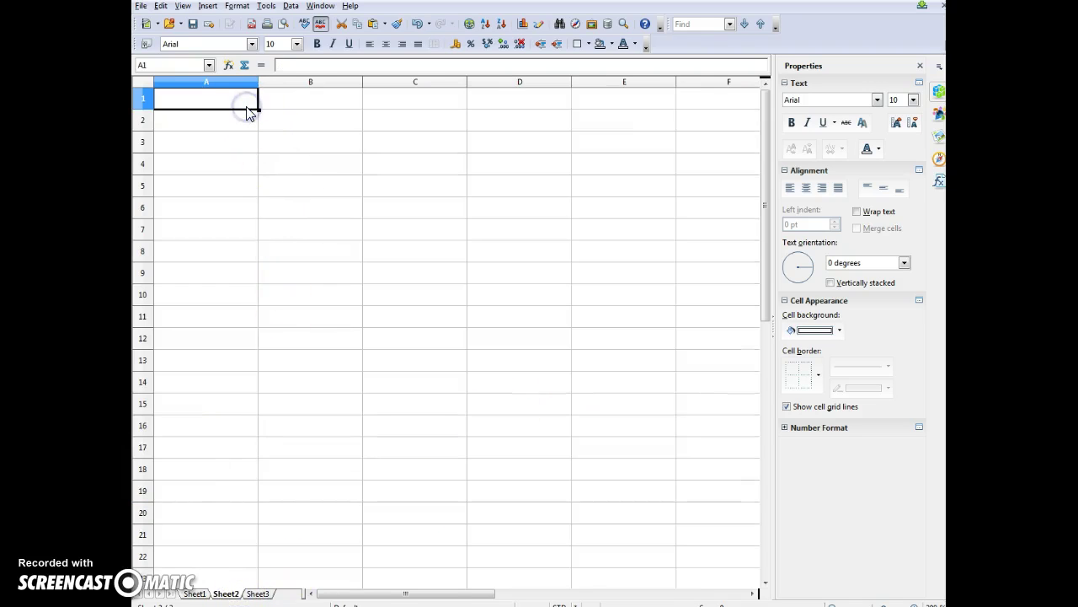
key("ctrl+v")
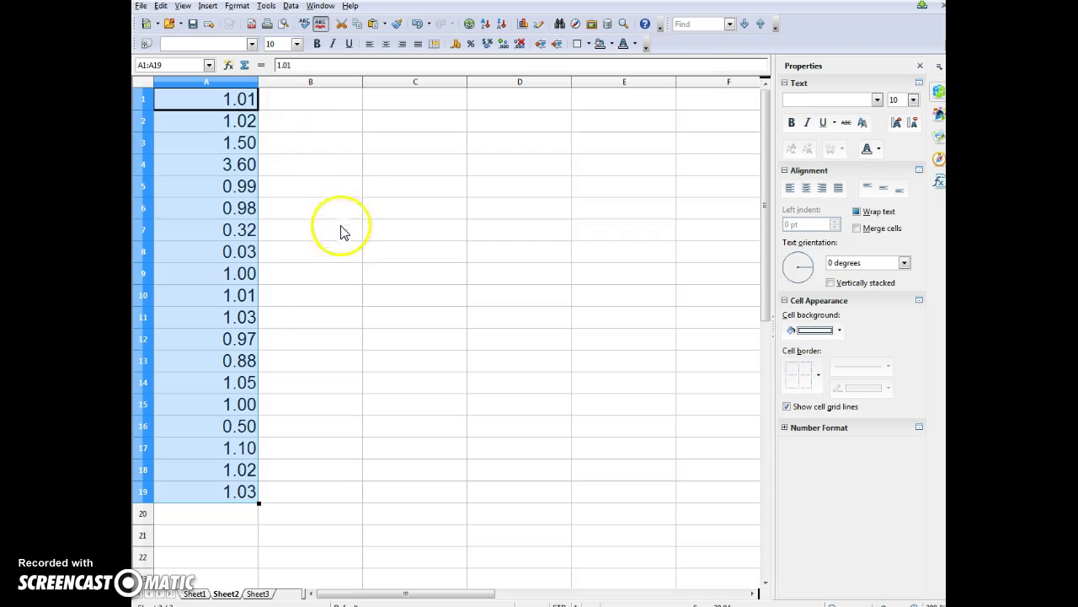
Look up the upper fence on Sheet1 and enter 1.125 in cell C7 of Sheet2
left_click(193, 594)
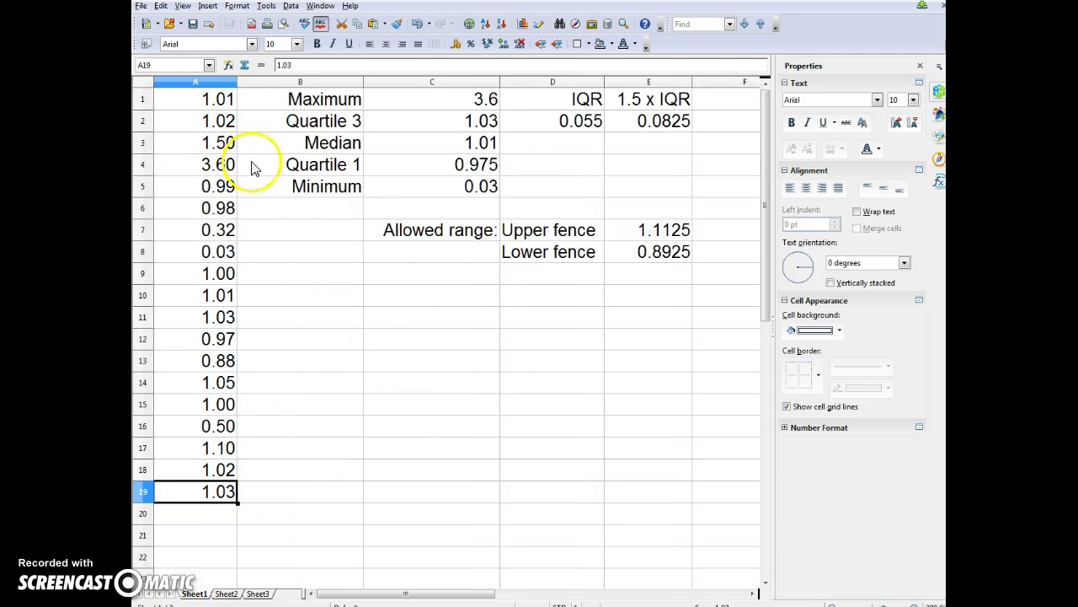
left_click_drag(449, 223, 619, 257)
left_click(633, 234)
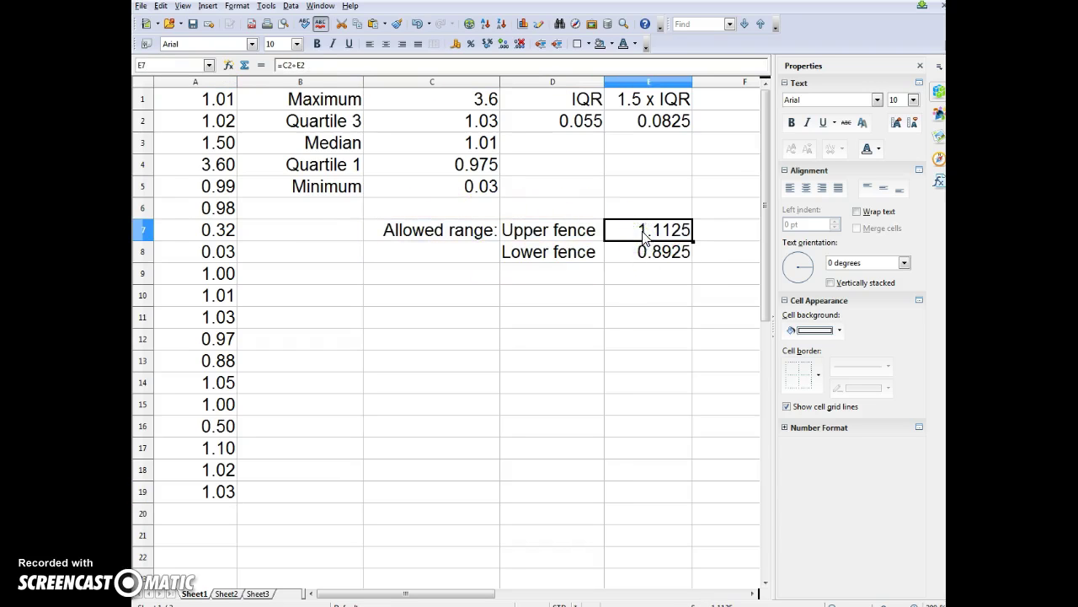
left_click(231, 596)
left_click(449, 235)
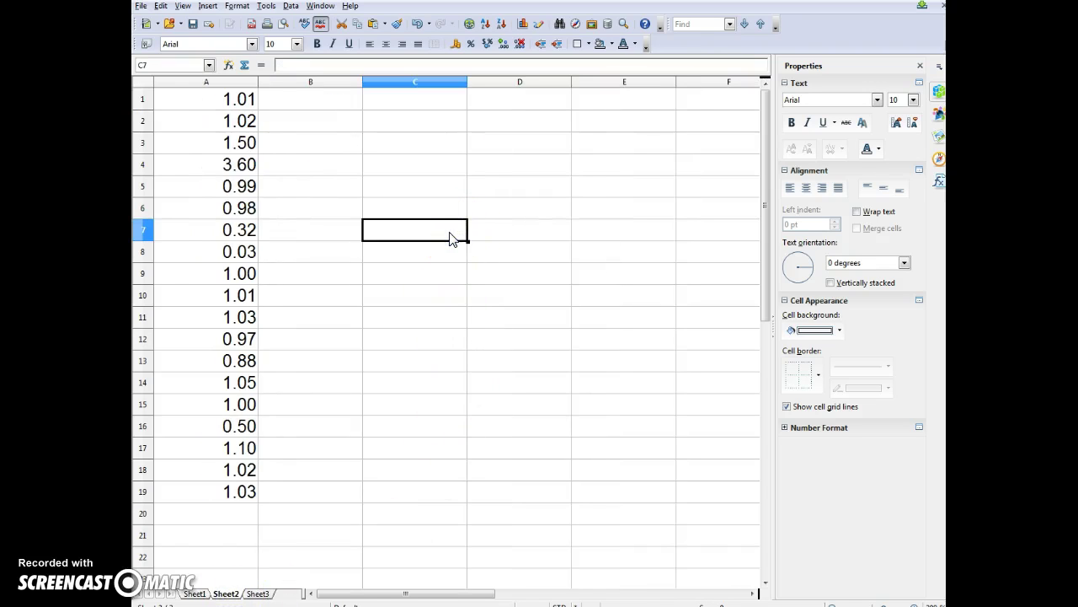
type("1.125")
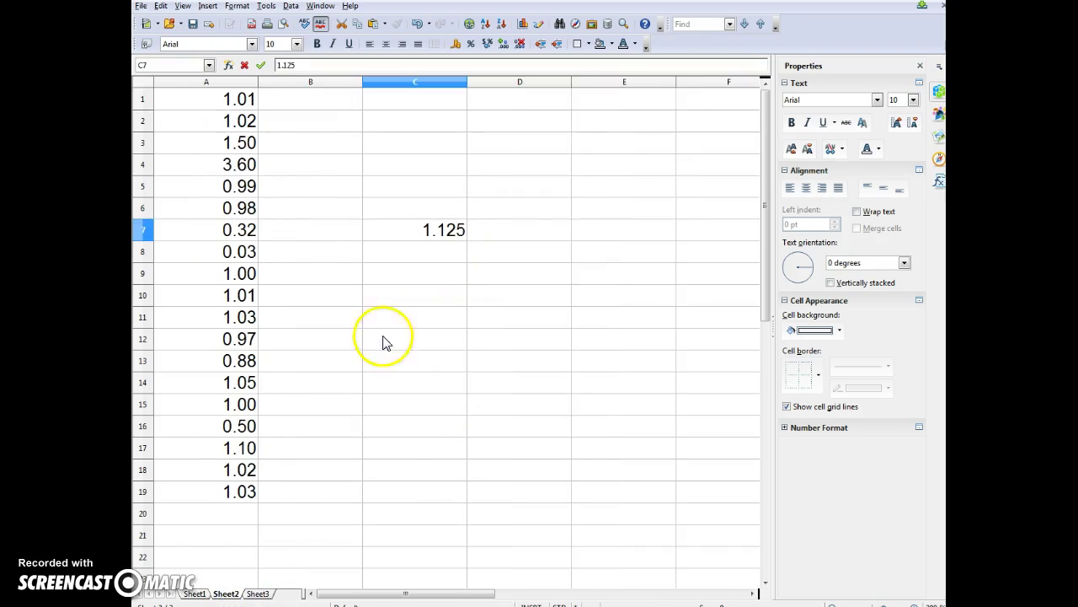
Look up the lower fence on Sheet1 and enter 0.8925 in cell C8 of Sheet2
left_click(195, 593)
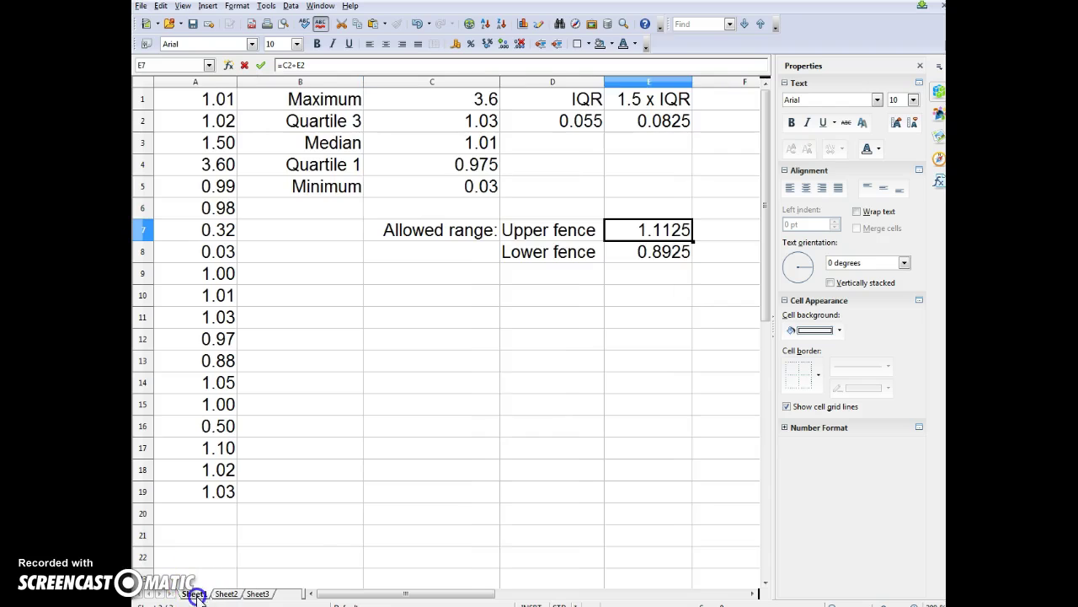
left_click(660, 252)
left_click(231, 593)
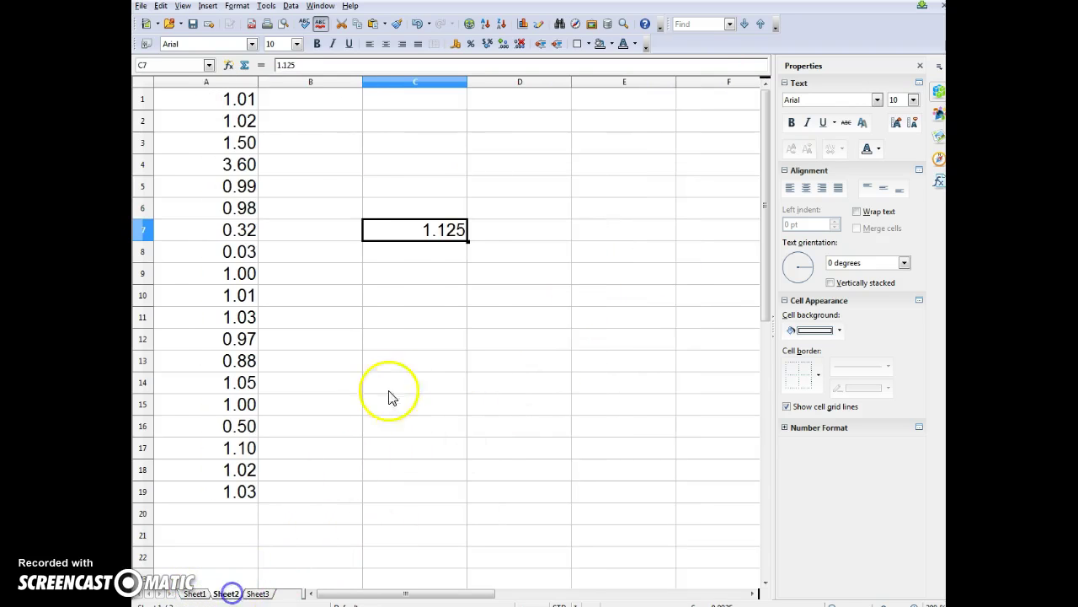
left_click(432, 259)
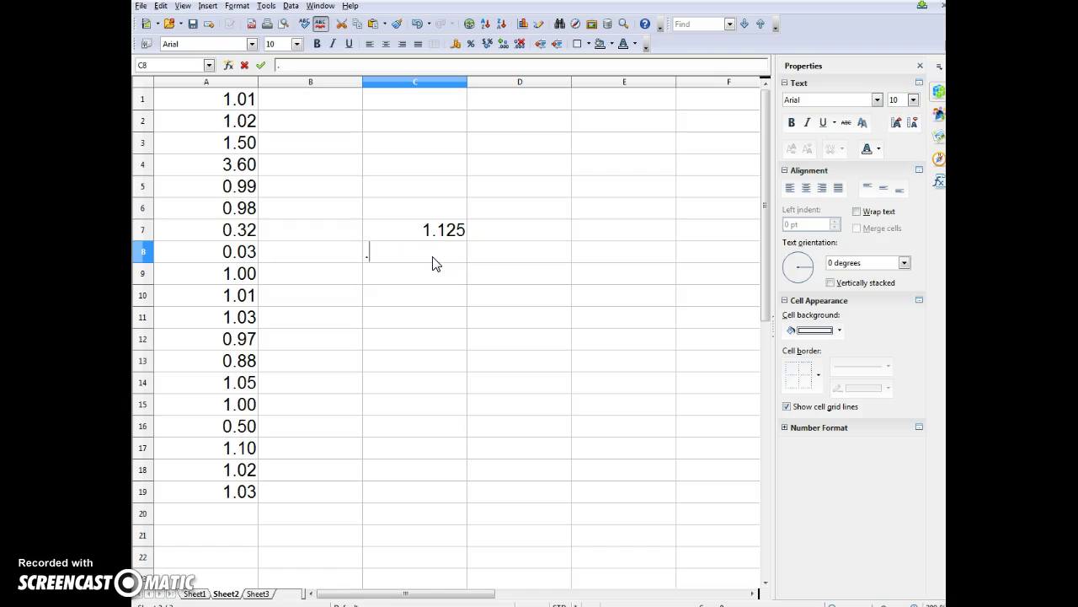
key("Return")
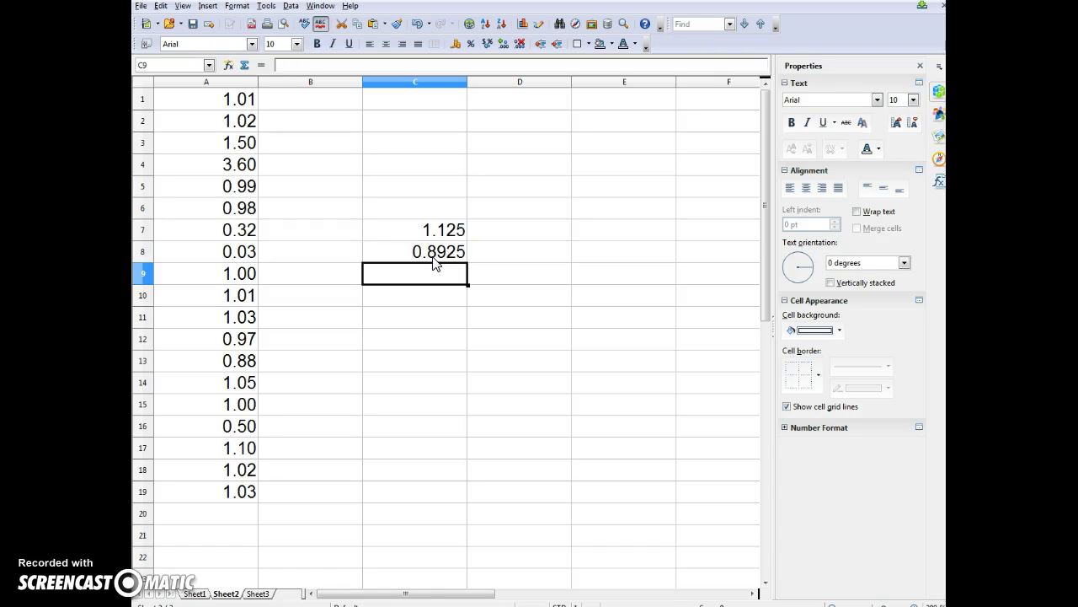
Delete the contents of the outlier cells A3 and A4 on Sheet2, which lie above the upper fence
left_click(242, 145)
key("BackSpace")
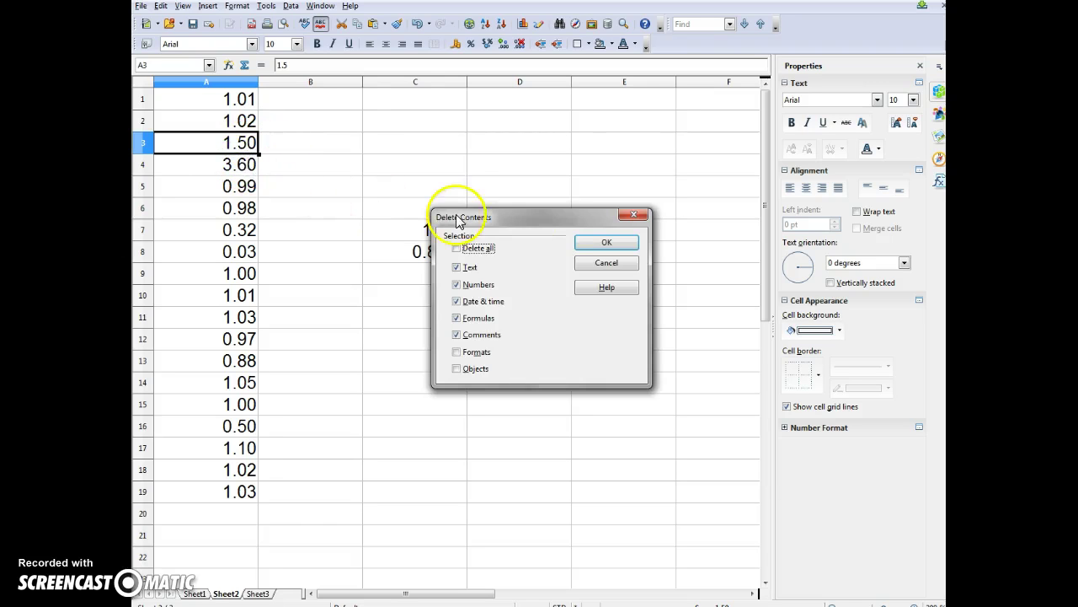
left_click(581, 248)
left_click(219, 162)
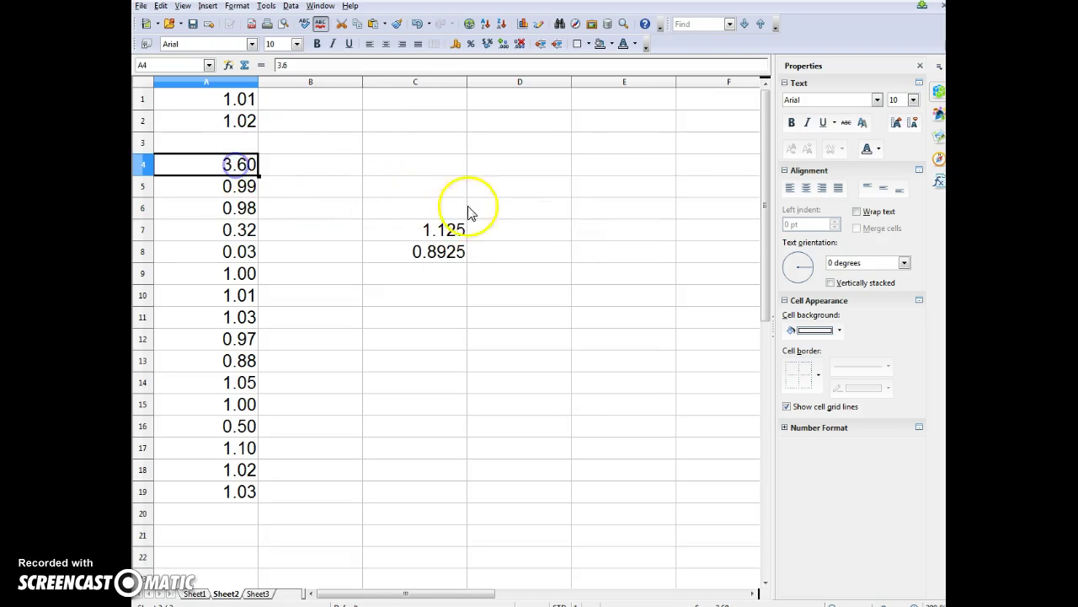
key("BackSpace")
left_click(589, 246)
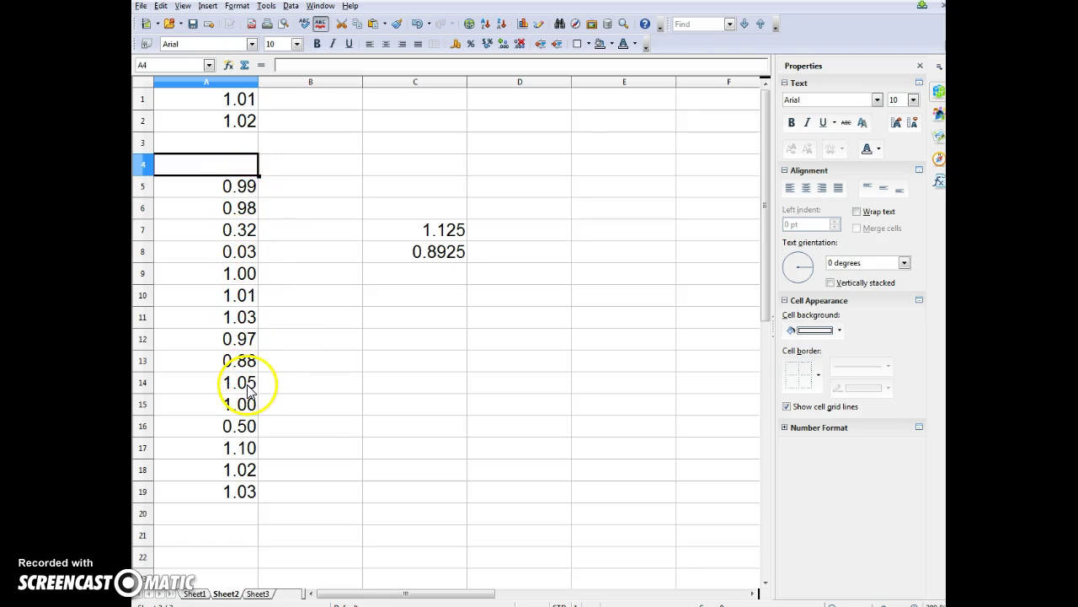
Delete the contents of the low outlier cells A7 and A8 on Sheet2
left_click(242, 231)
key("BackSpace")
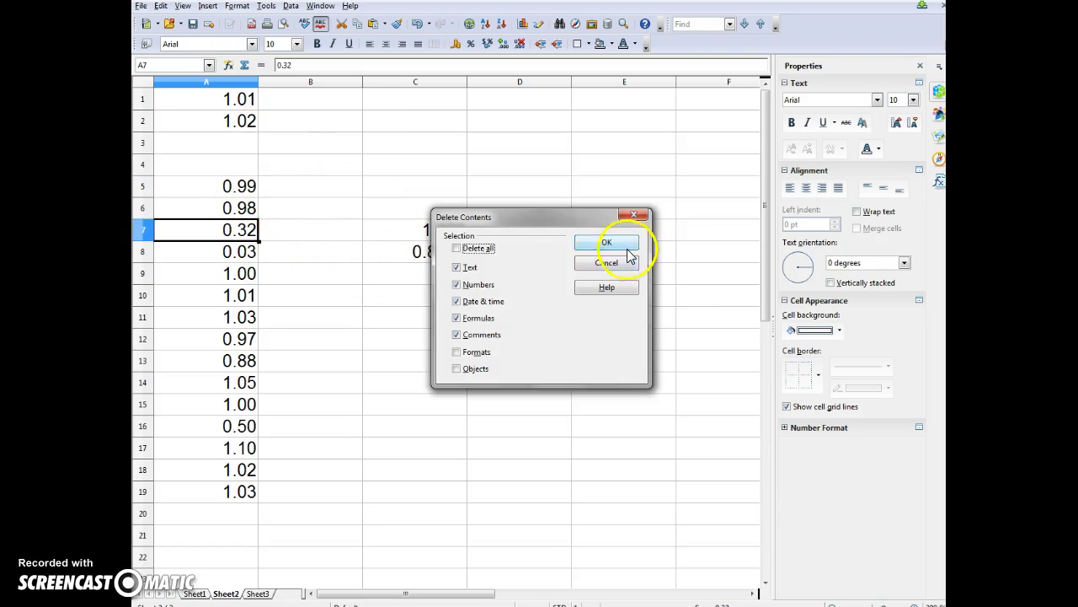
left_click(603, 245)
left_click(246, 251)
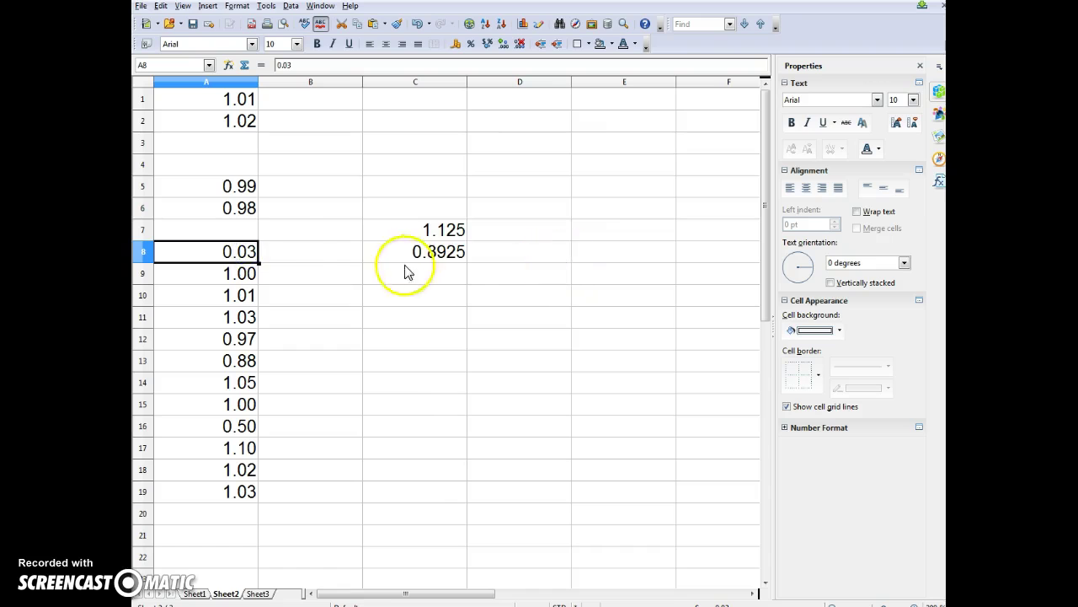
key("BackSpace")
left_click(604, 243)
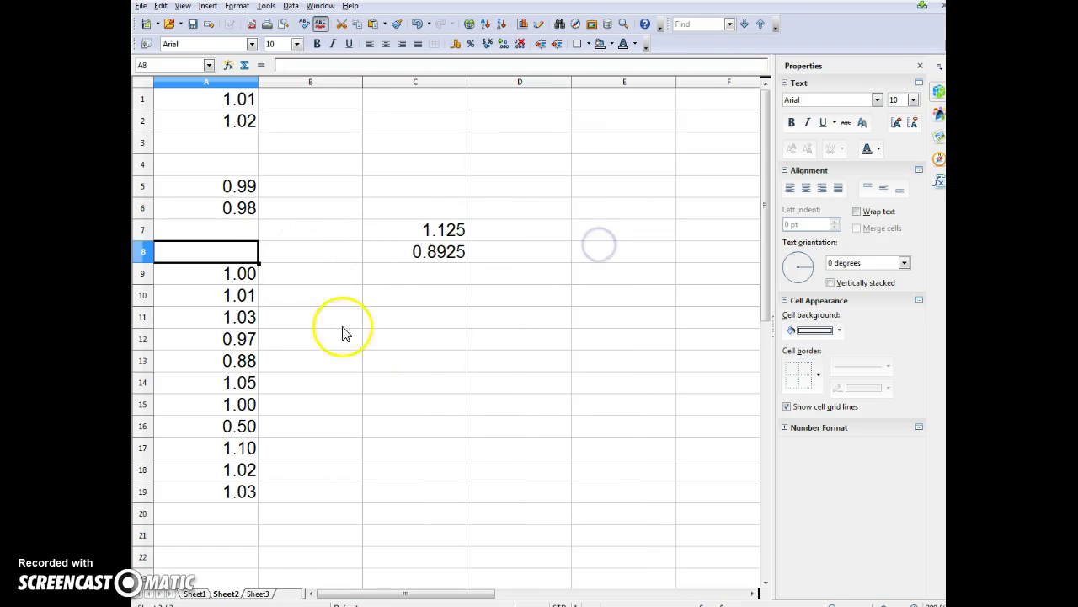
Clear the remaining values below the lower fence from cells A13 and A16 on Sheet2
left_click(240, 360)
key("BackSpace")
left_click(602, 245)
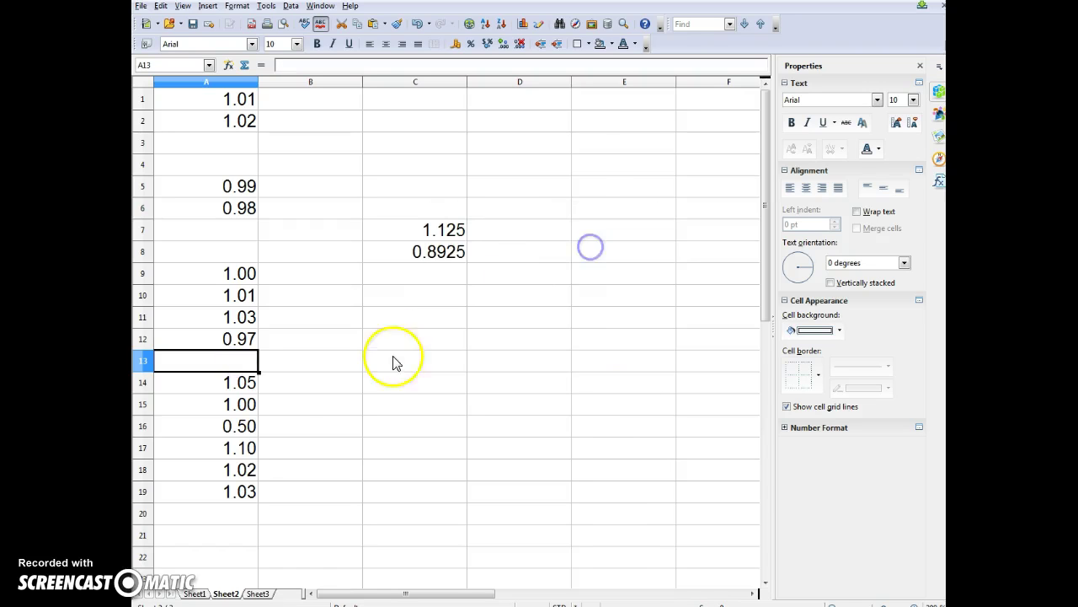
left_click(242, 434)
key("BackSpace")
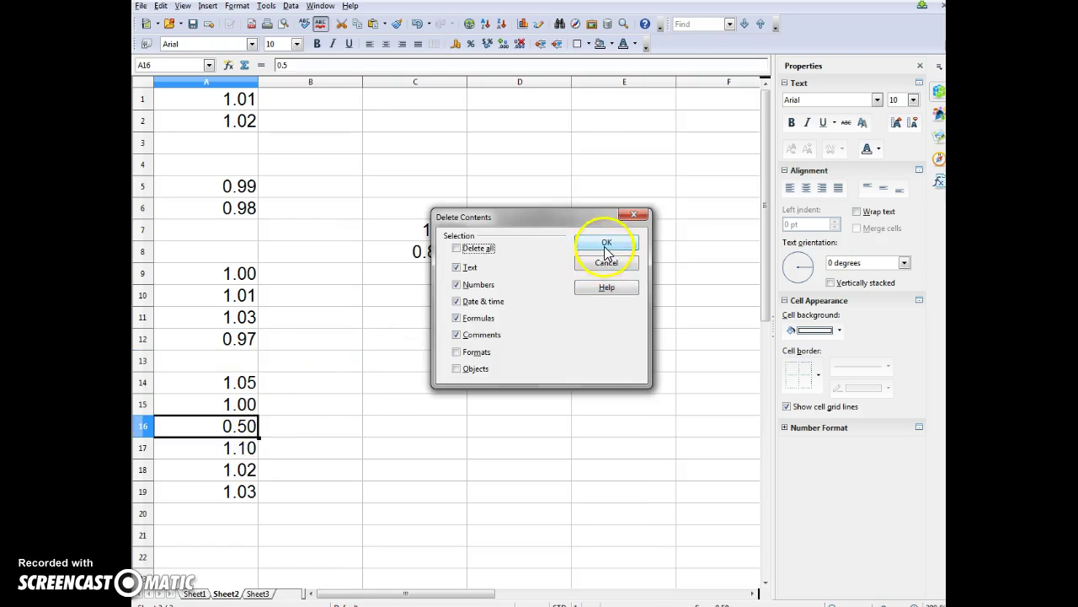
left_click(604, 244)
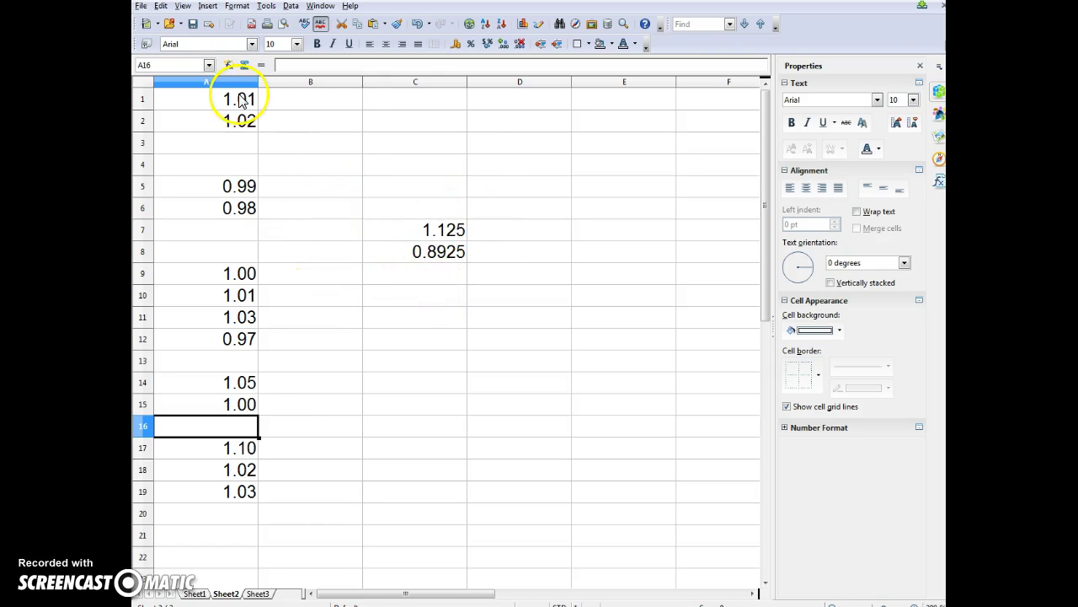
Define the name newdatarange for the range A1:A19 on Sheet2
left_click_drag(240, 101, 235, 491)
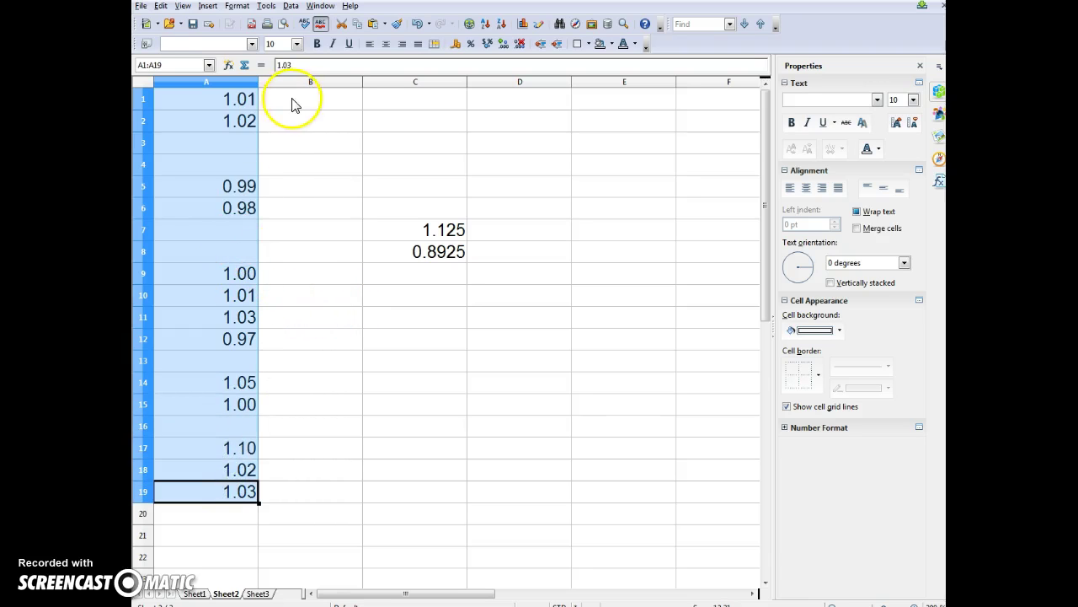
left_click(209, 7)
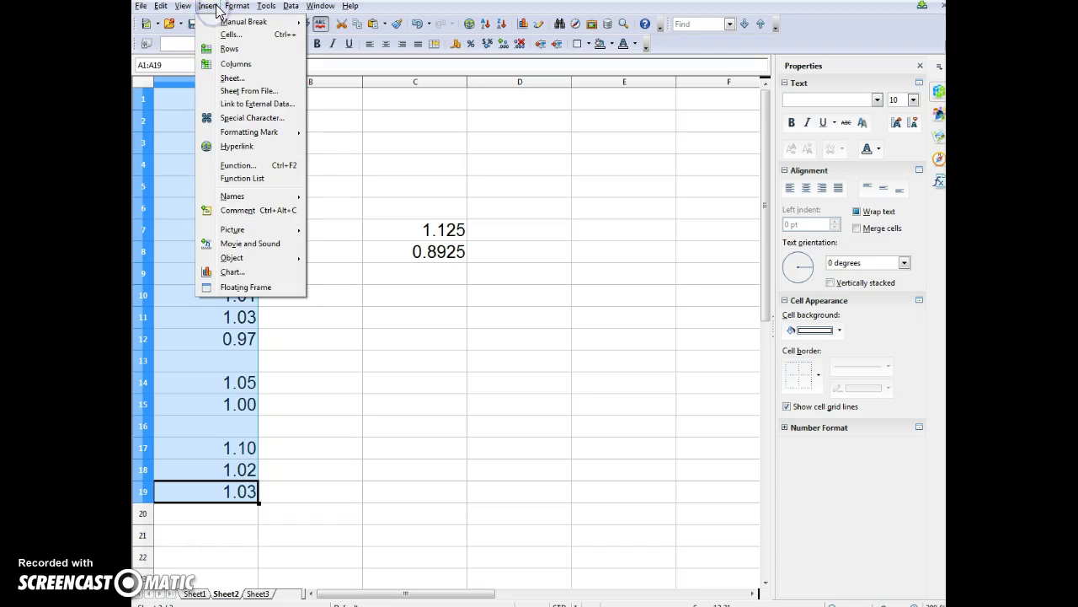
mouse_move(272, 195)
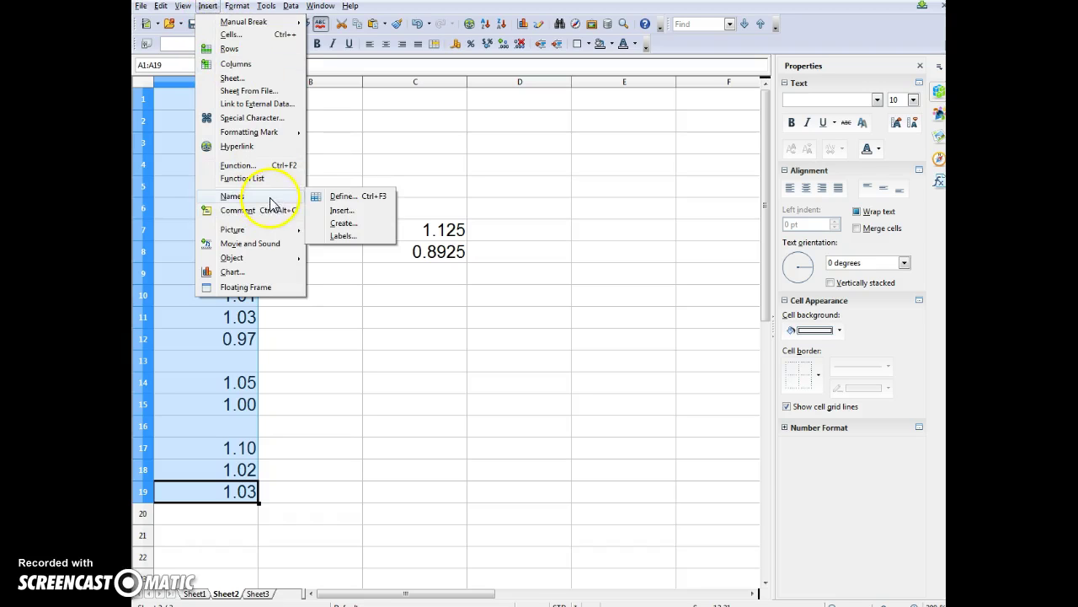
left_click(361, 197)
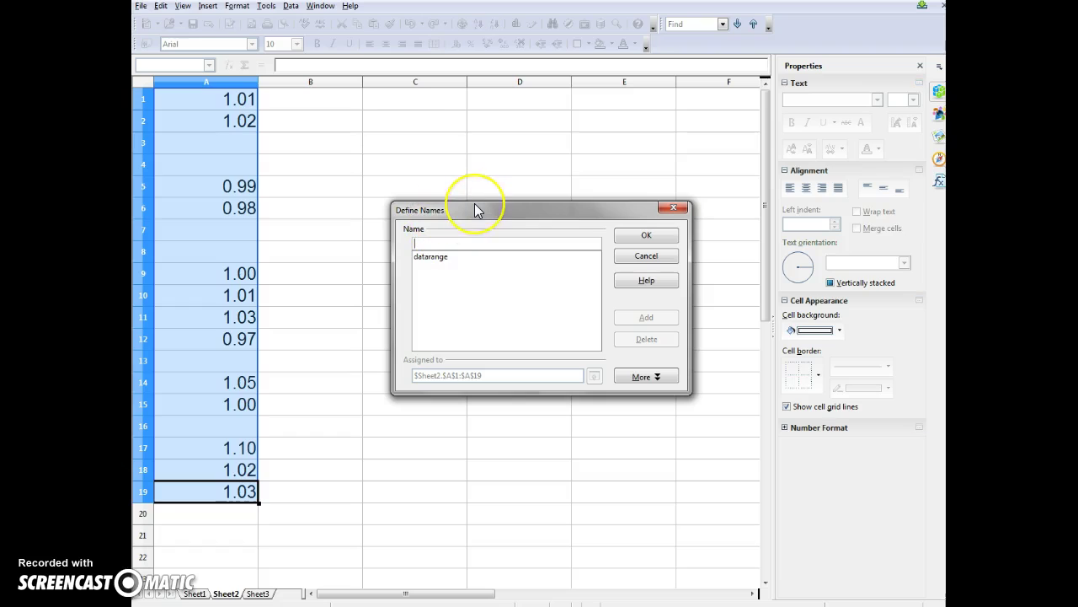
type("newdat")
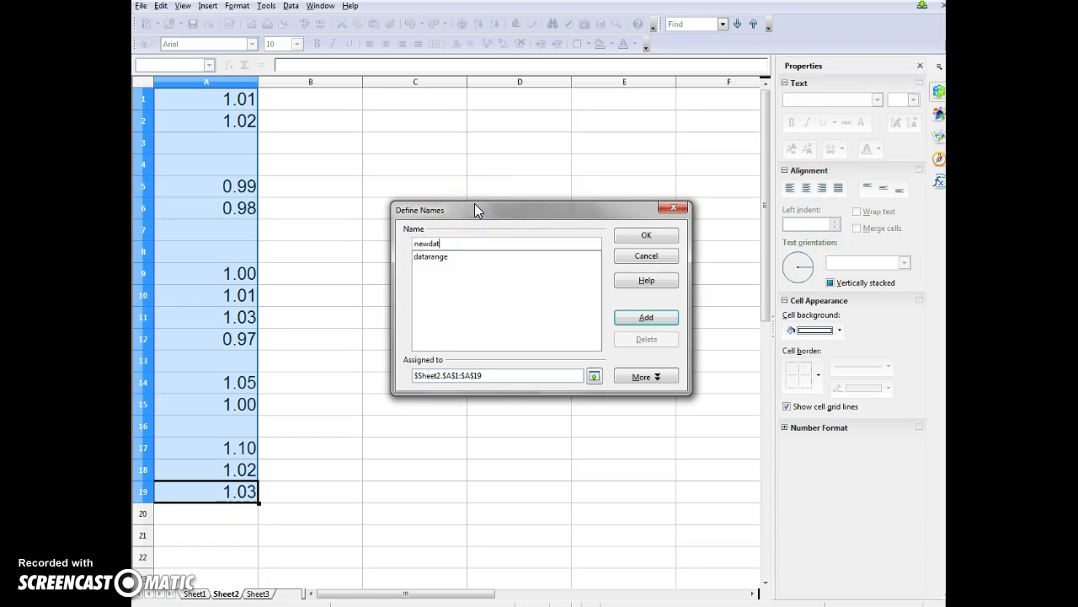
type("arange")
left_click(653, 237)
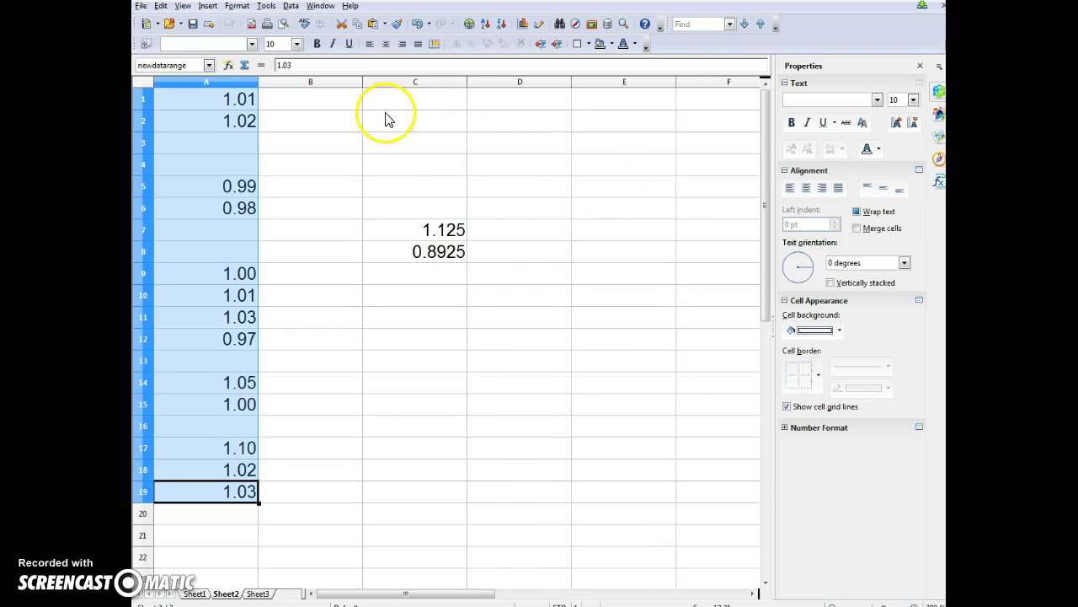
Label cell C1 "mean:" and calculate the mean in D1 with =average(newdatarange)
left_click(411, 97)
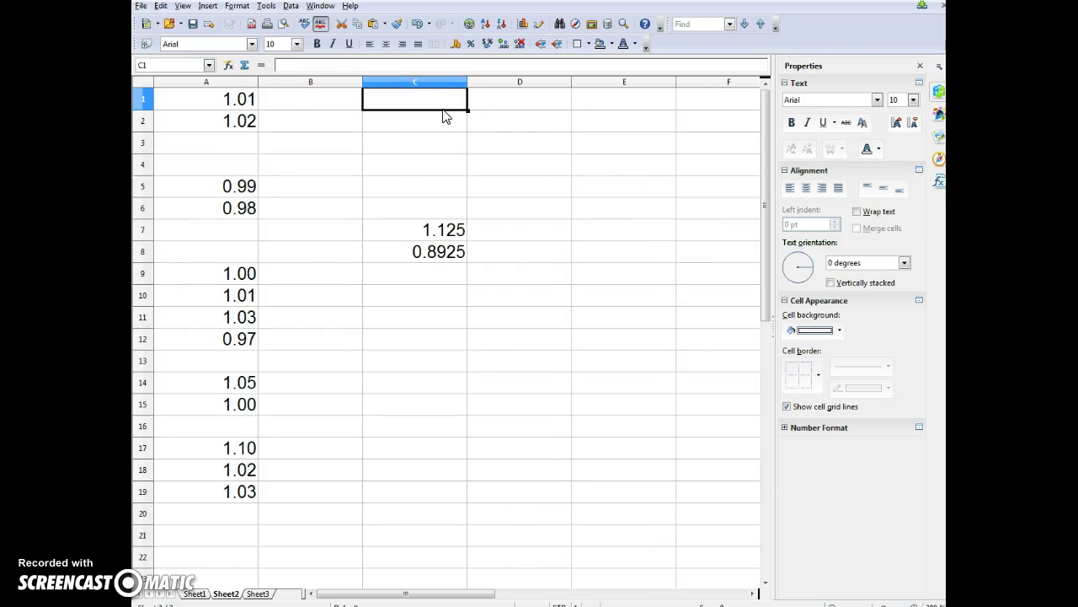
type("mean:")
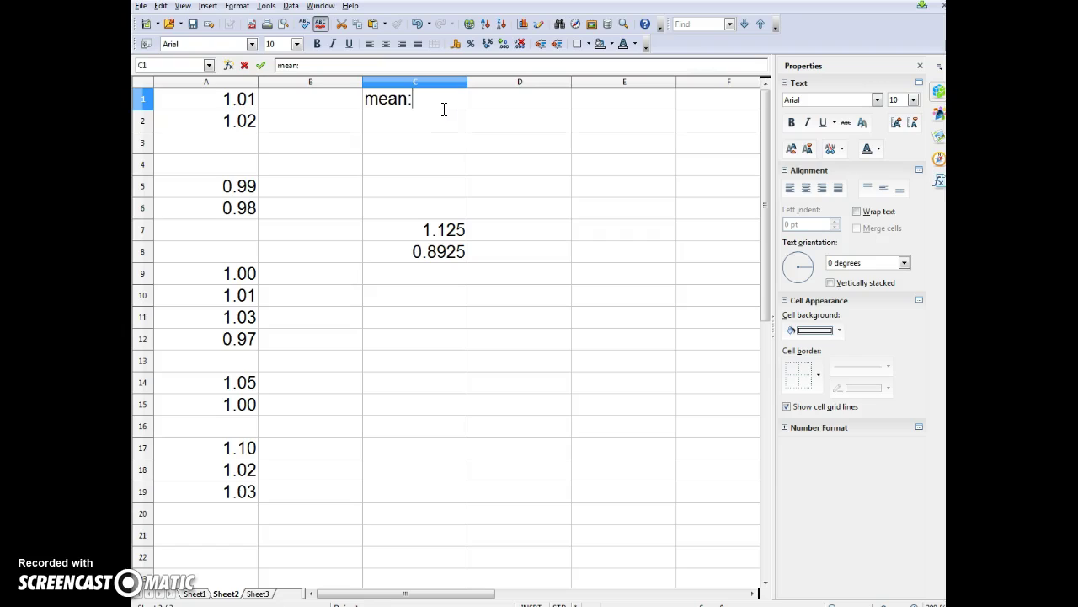
key("Tab")
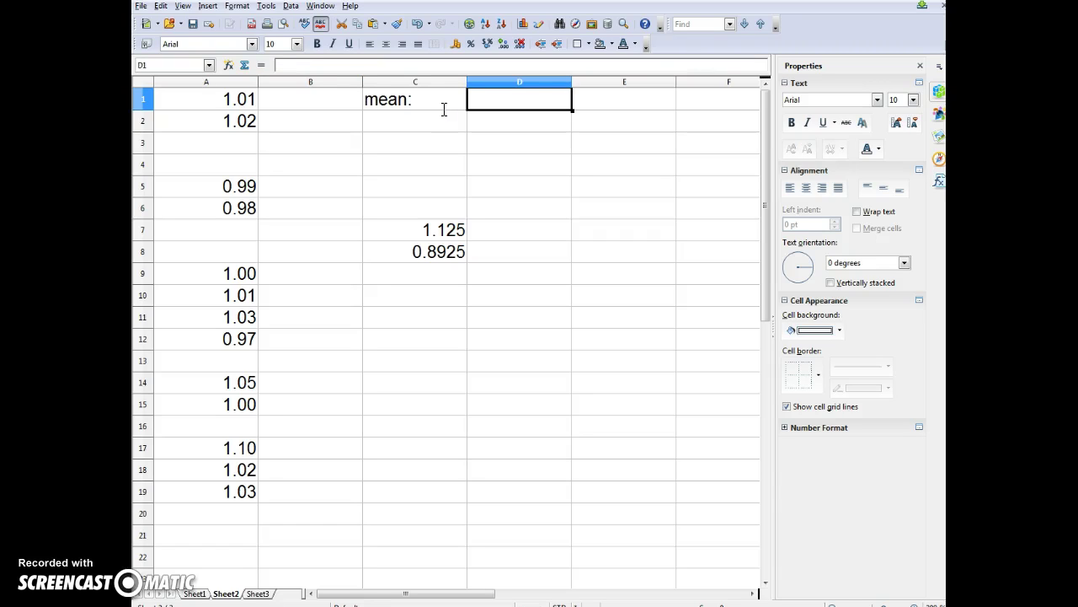
type("=ave")
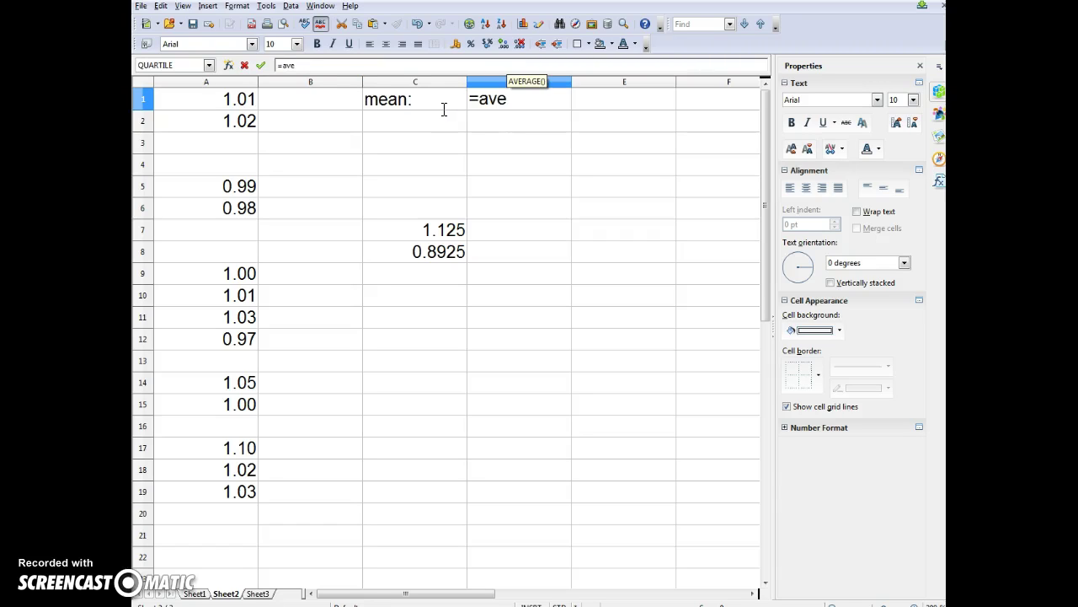
left_click(509, 107)
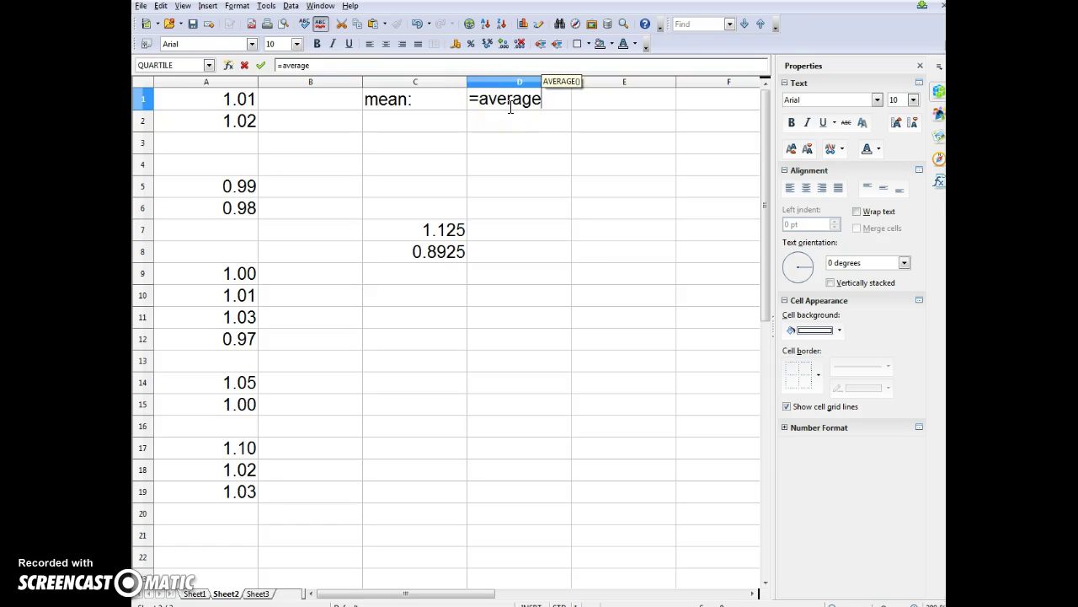
type("average(")
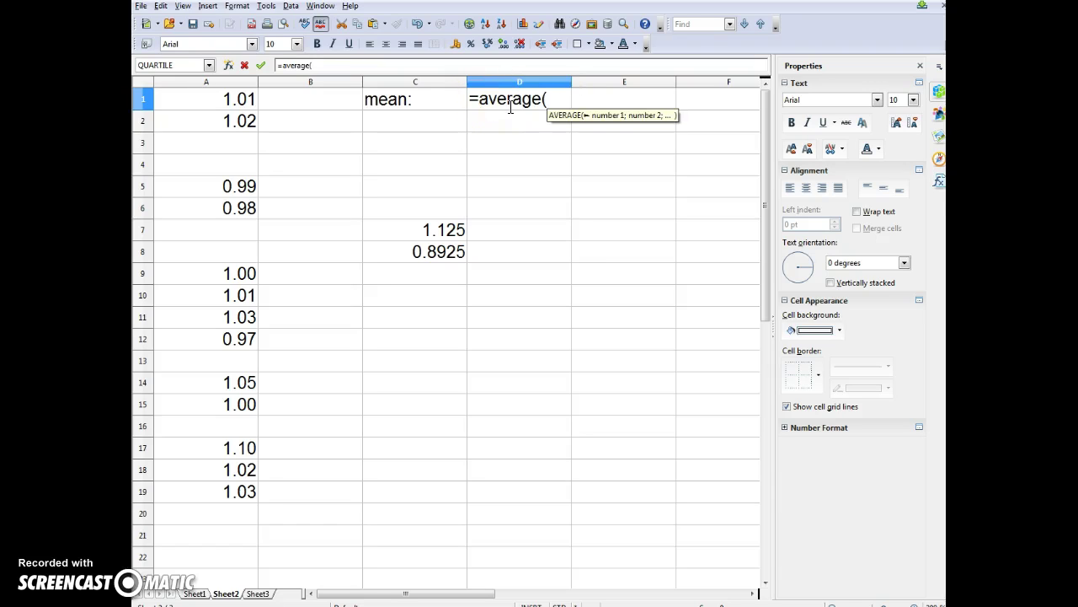
type("newdata")
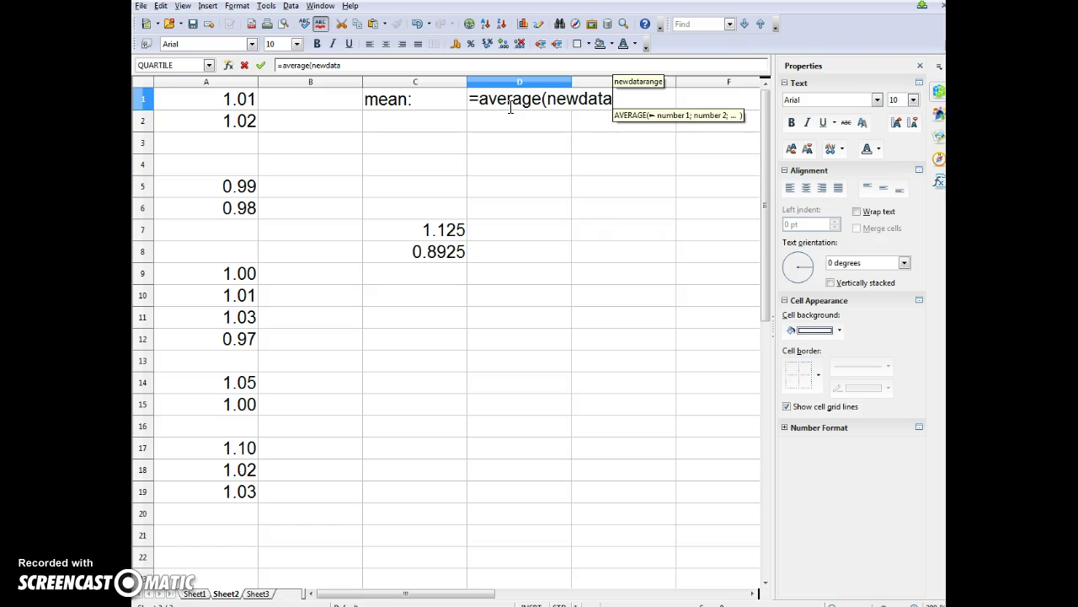
type("range)")
key("Return")
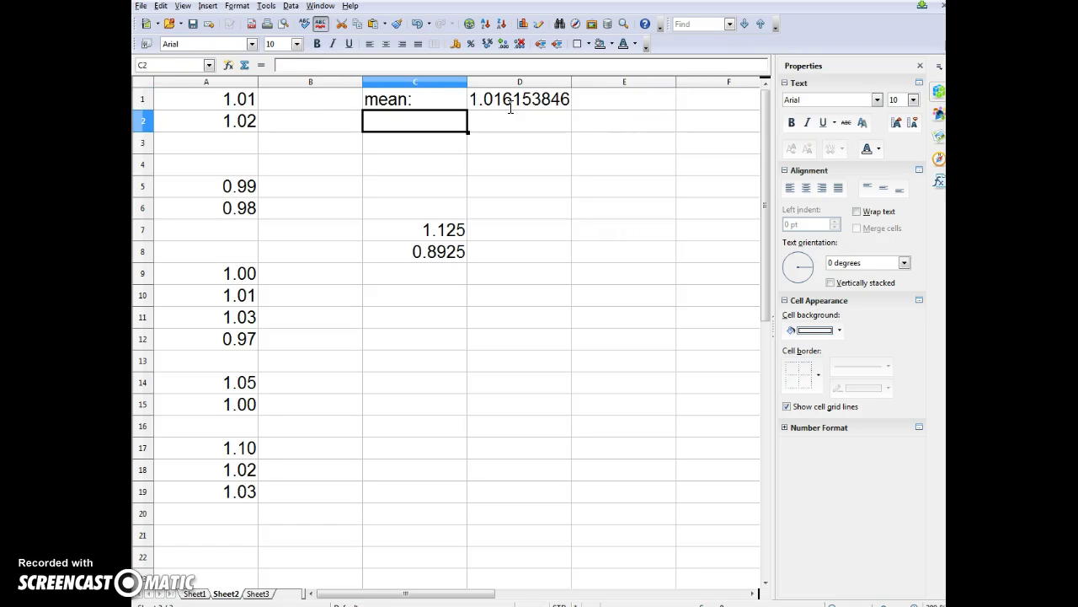
Format the mean in cell D1 as a number with two decimal places
left_click(543, 100)
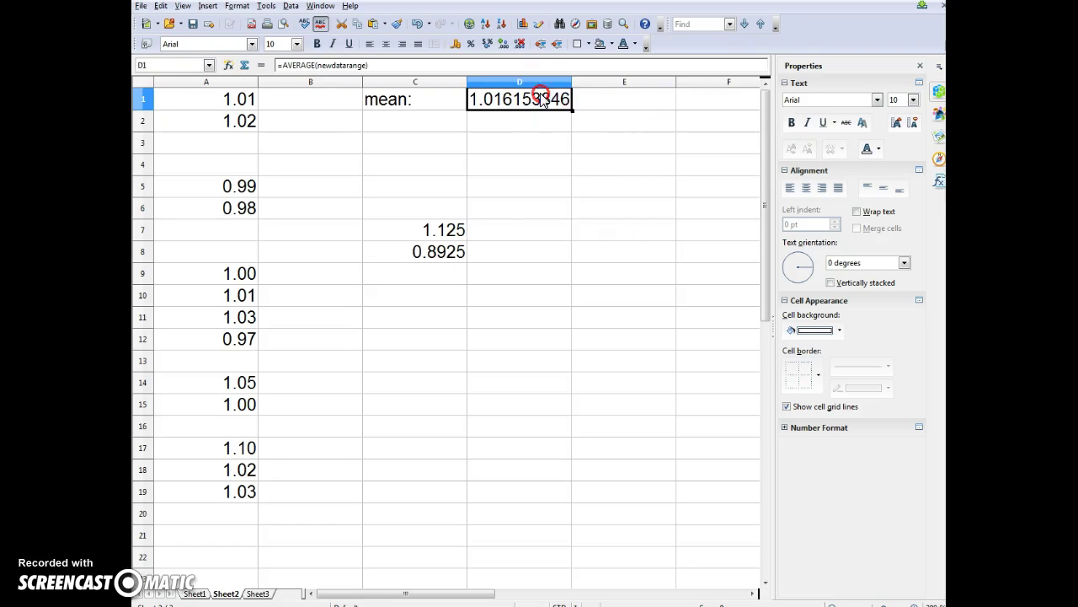
right_click(544, 100)
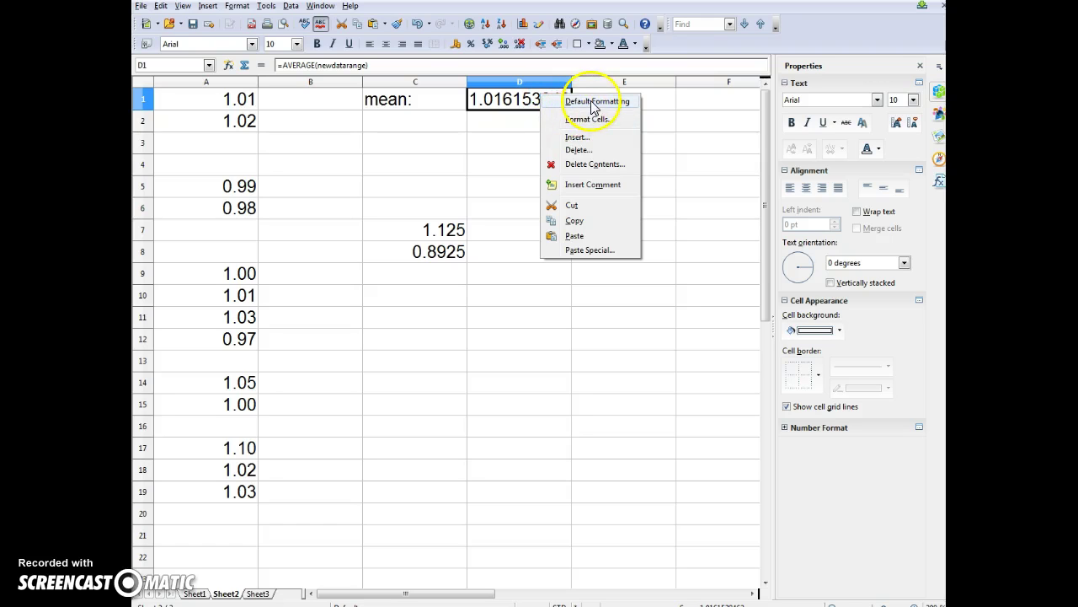
left_click(586, 119)
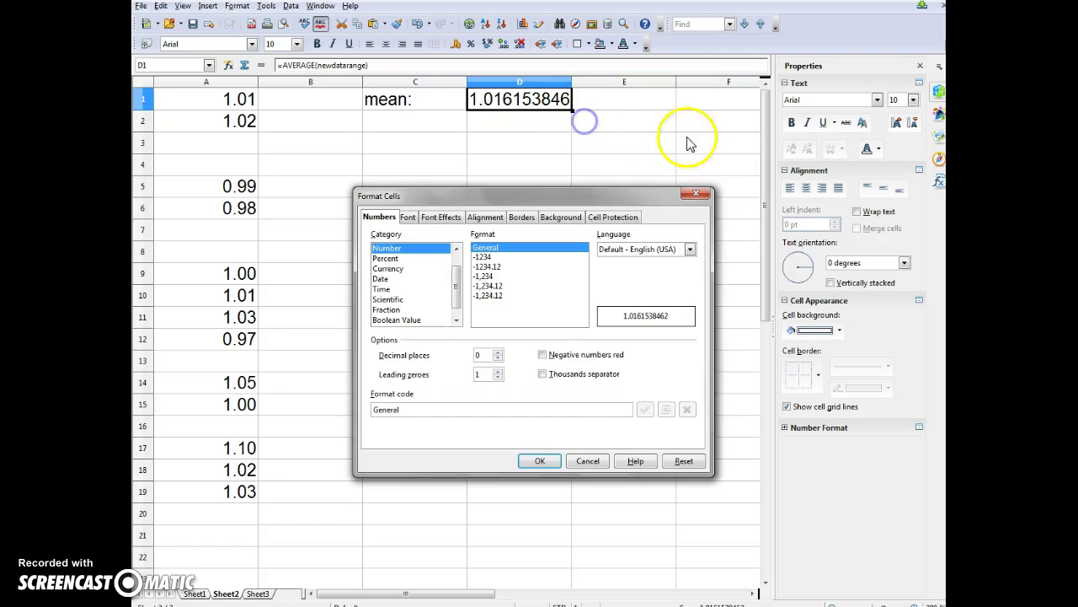
left_click(498, 352)
left_click(498, 353)
left_click(540, 461)
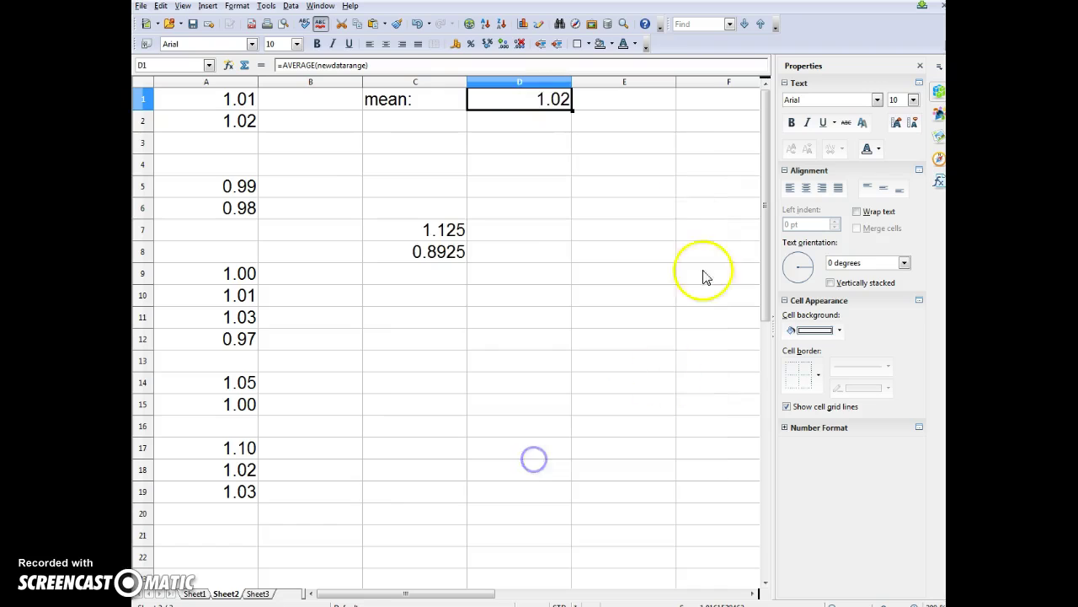
Label cell C2 "std dev:" on Sheet2 and calculate the standard deviation in D2 with =stdev(newdatarange)
left_click(404, 123)
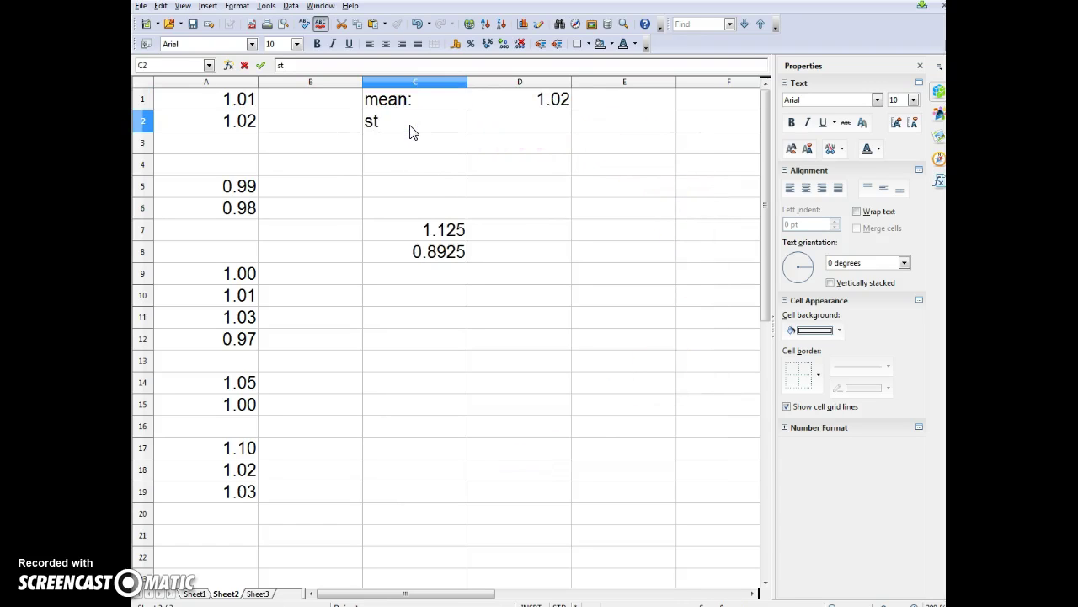
key("Tab")
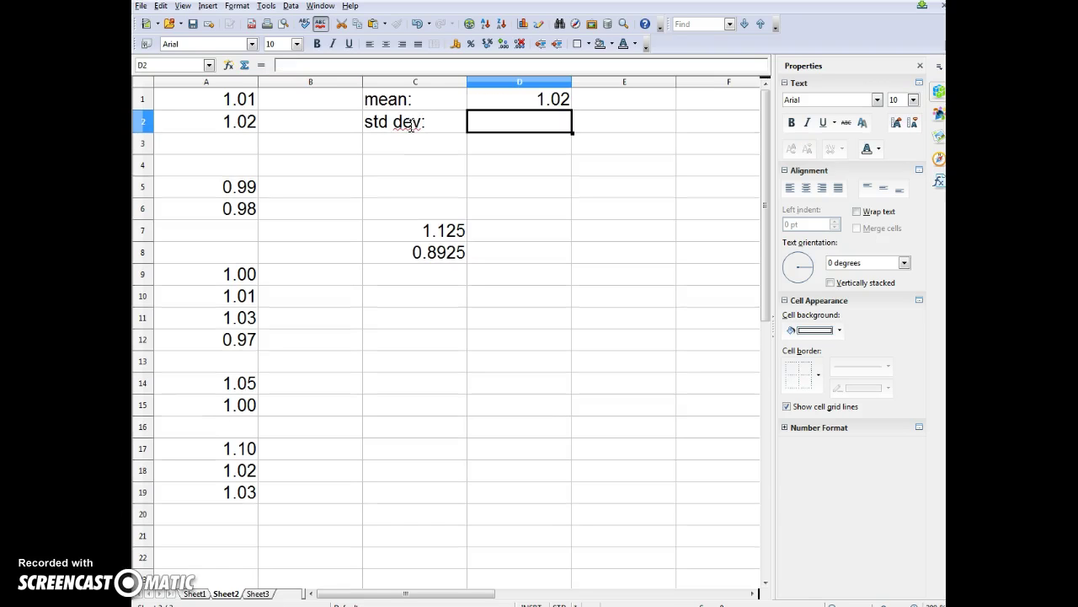
type("=stde")
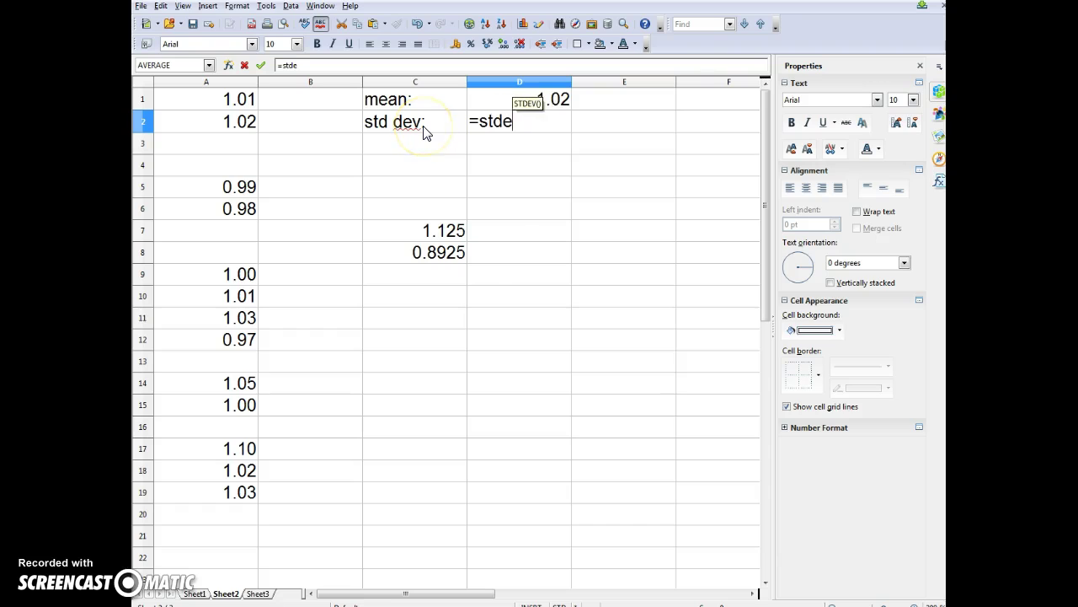
type("v(n")
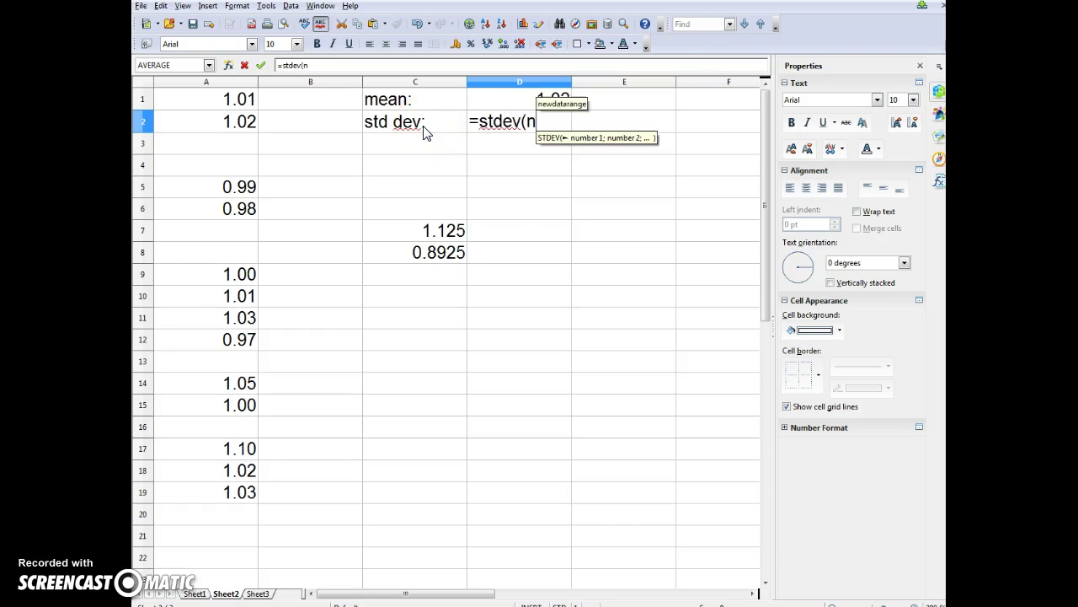
type("ewdatarange)")
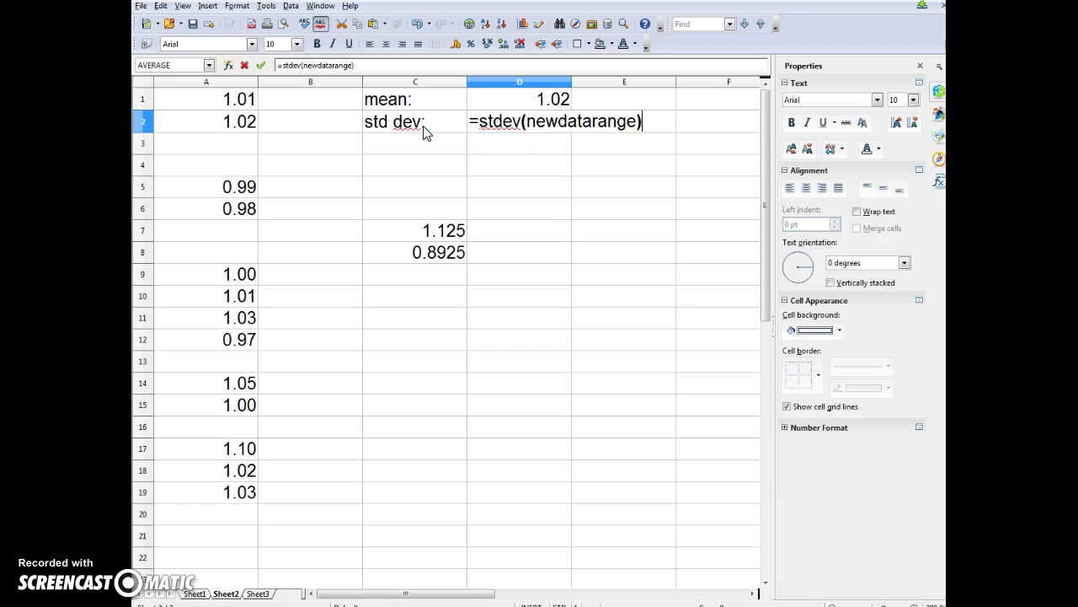
key("Return")
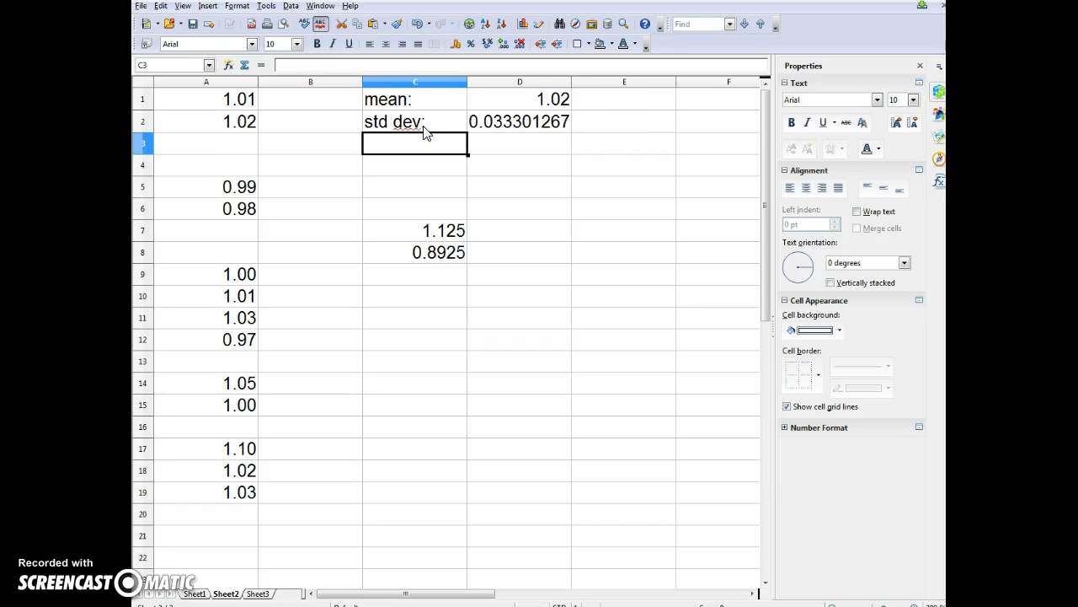
Format the standard deviation in cell D2 as a number with two decimal places
right_click(540, 124)
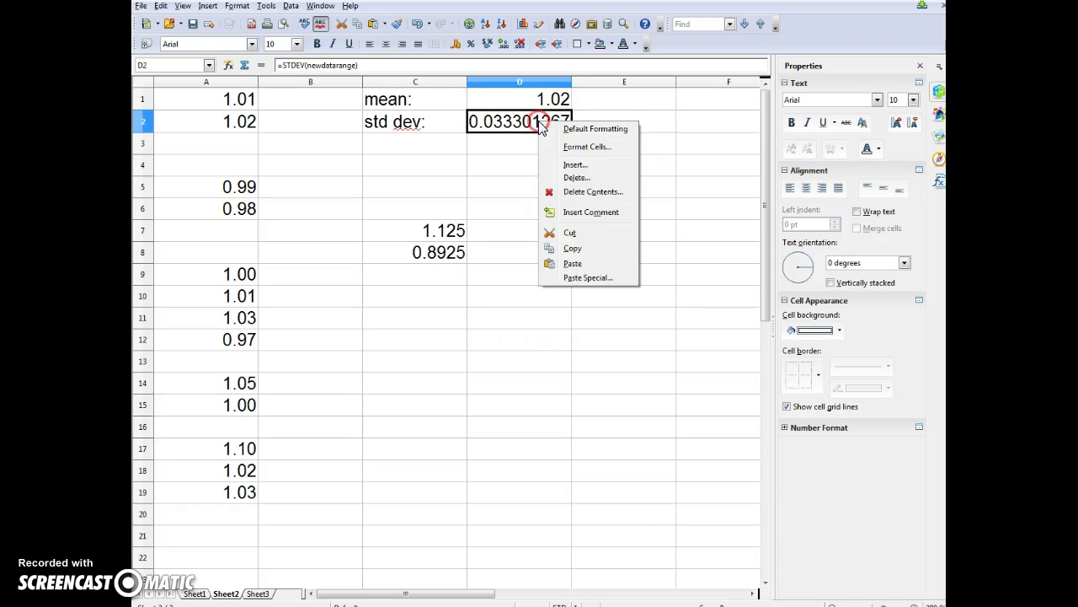
left_click(563, 147)
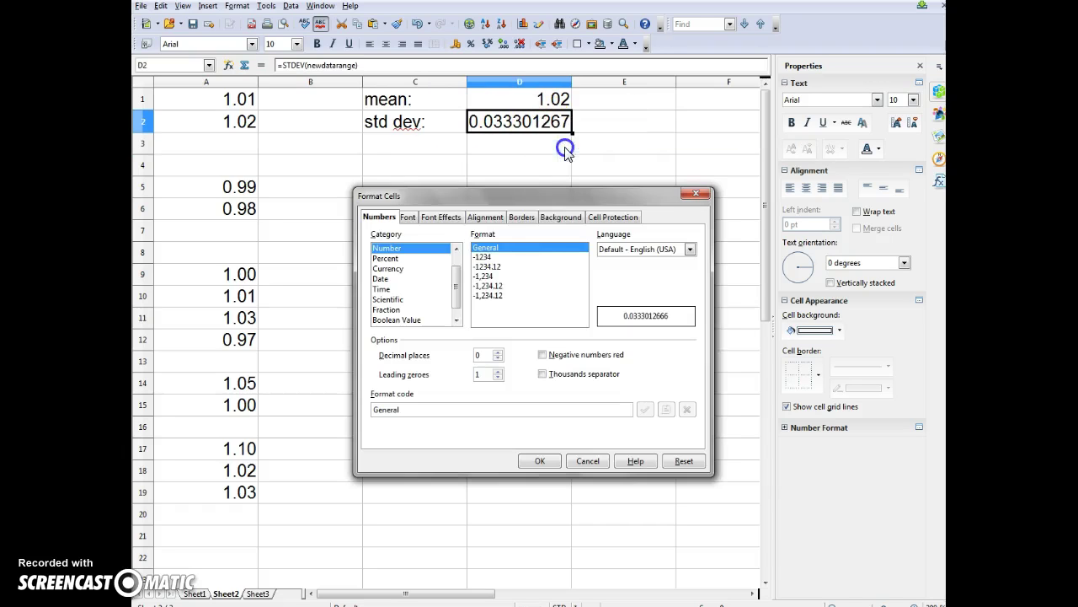
left_click(497, 352)
left_click(497, 351)
left_click(537, 462)
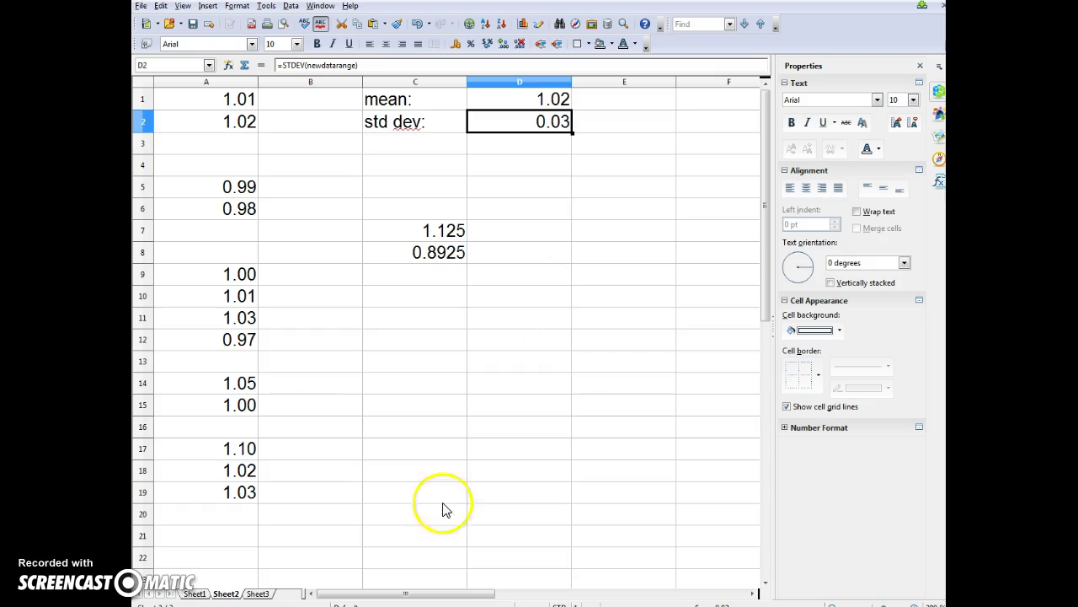
Review the formulas for the quartiles, IQR, 1.5 x IQR and both fences on Sheet1, and return to the results on Sheet2
left_click(195, 593)
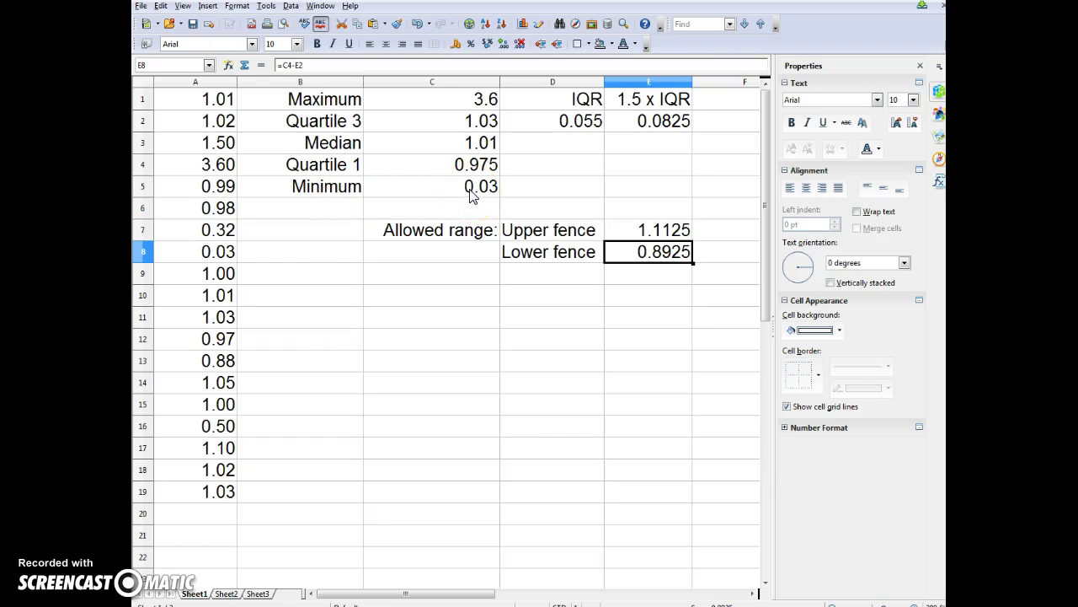
left_click(434, 128)
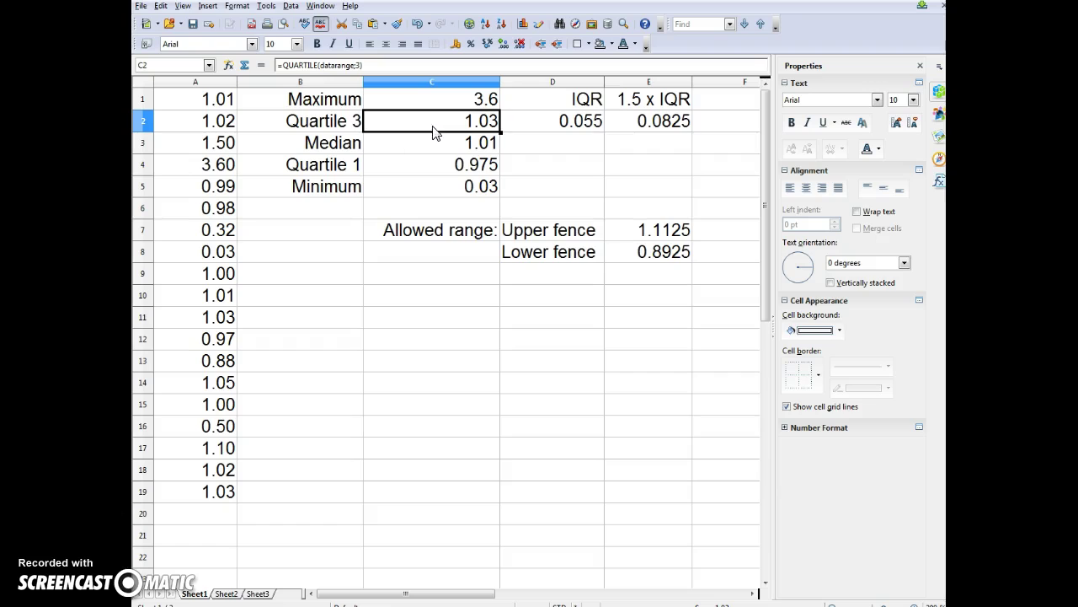
left_click(433, 173)
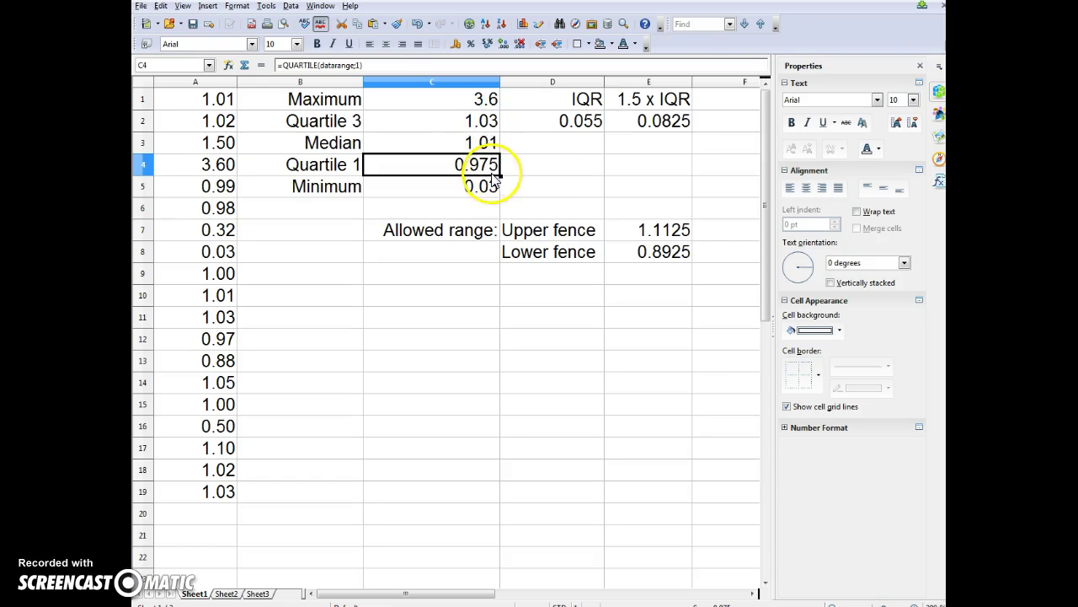
left_click(493, 123)
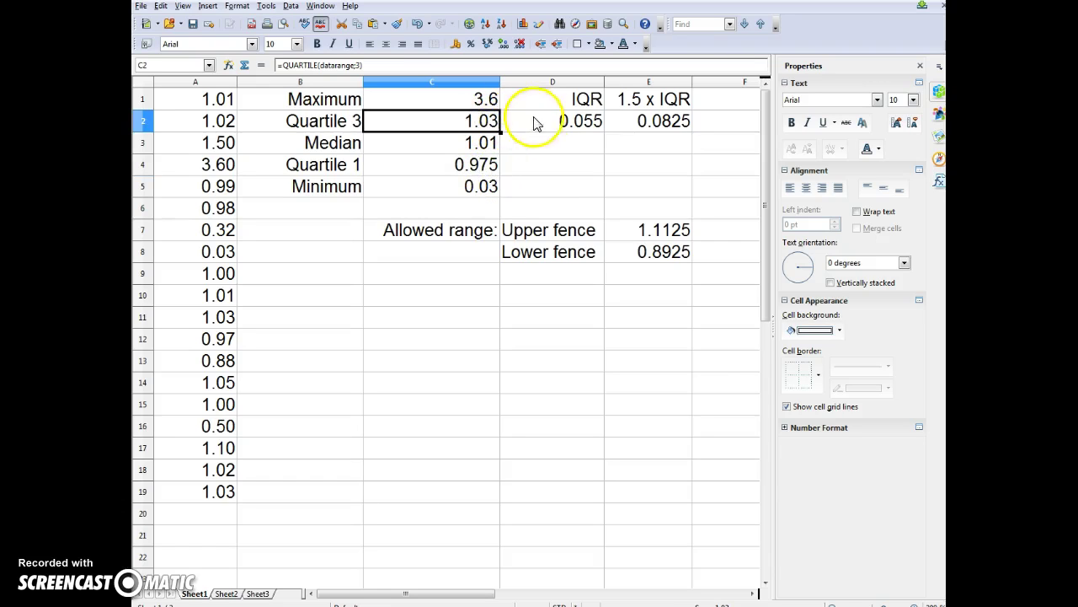
left_click(588, 124)
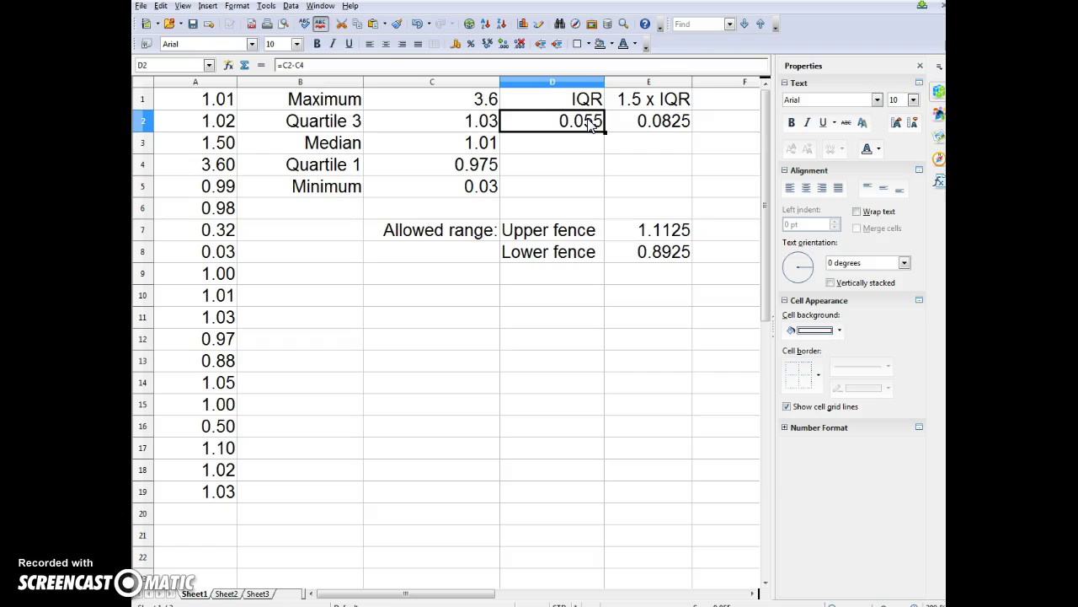
left_click(670, 123)
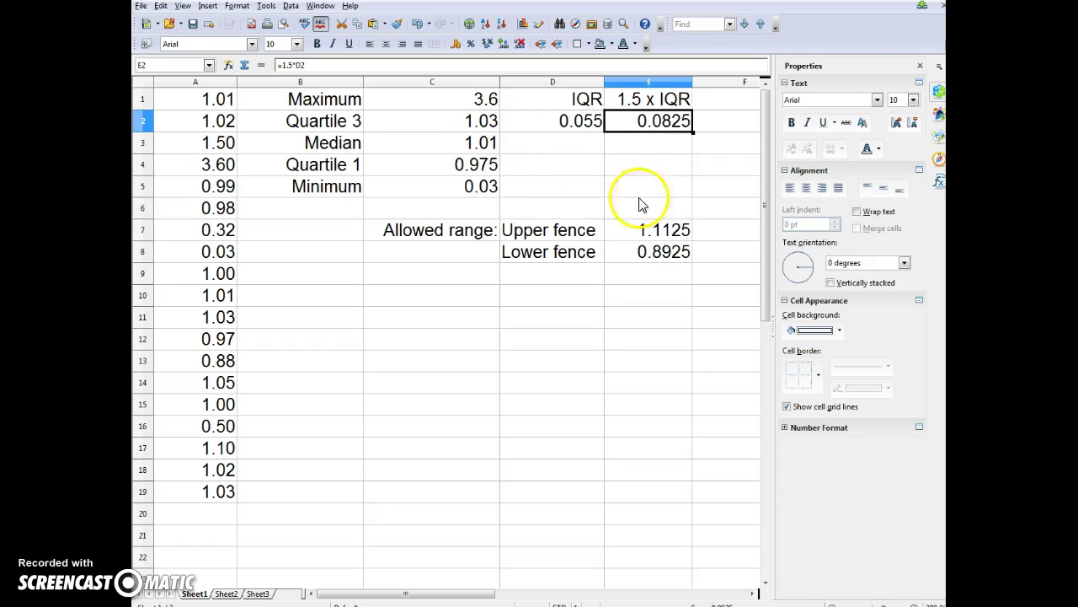
left_click(483, 121)
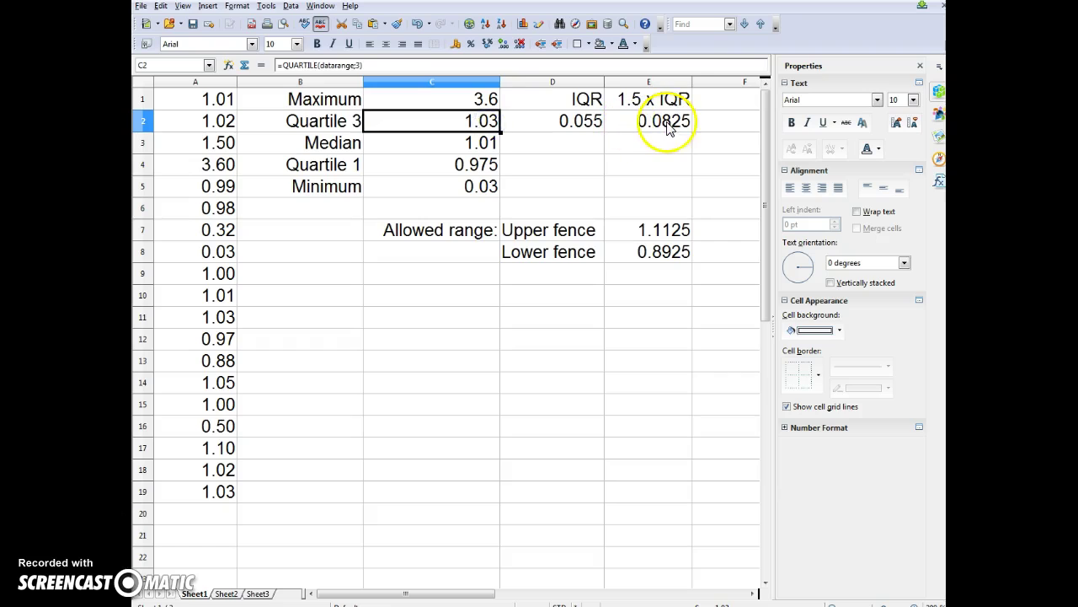
left_click(666, 123)
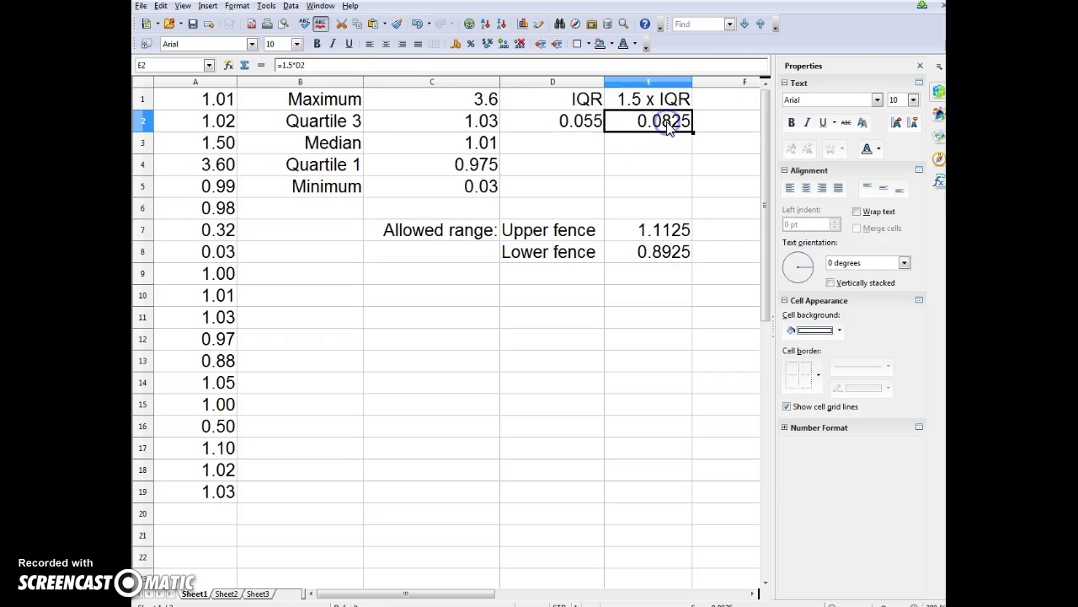
left_click(487, 123)
left_click(664, 230)
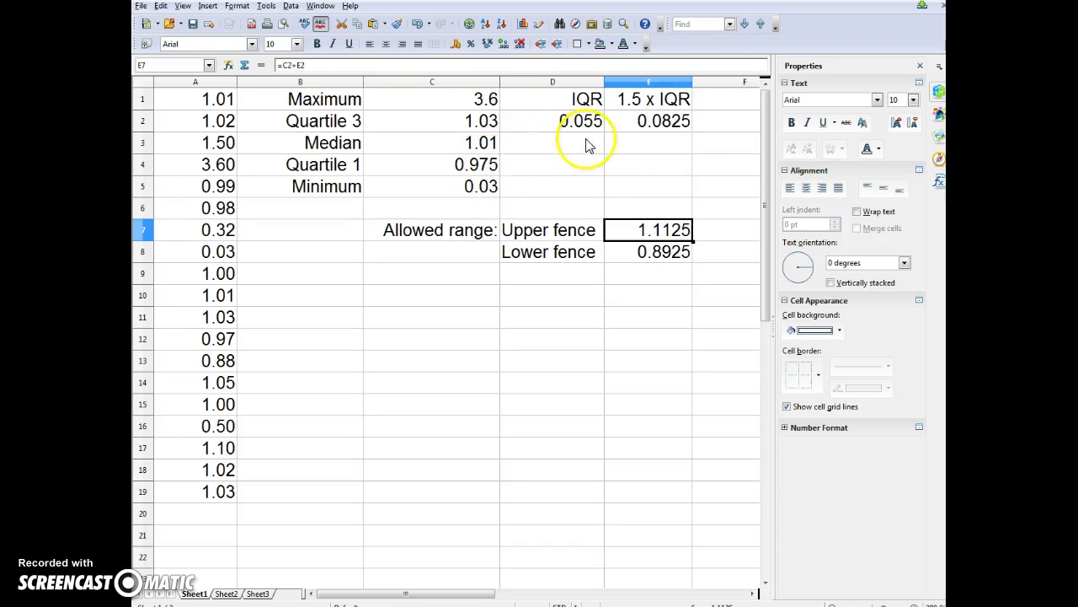
left_click(650, 125)
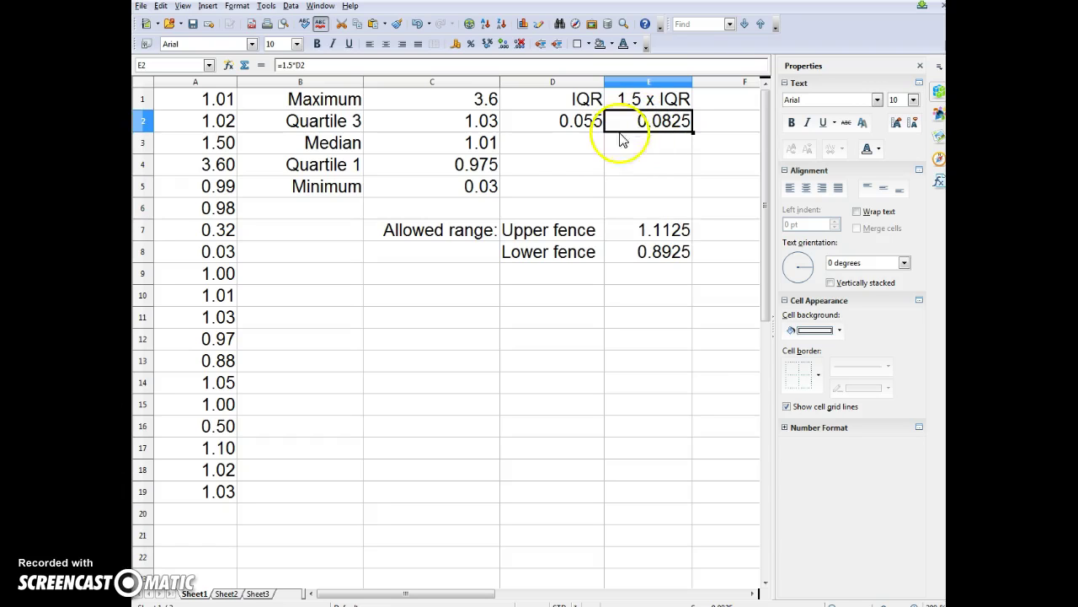
left_click(477, 169)
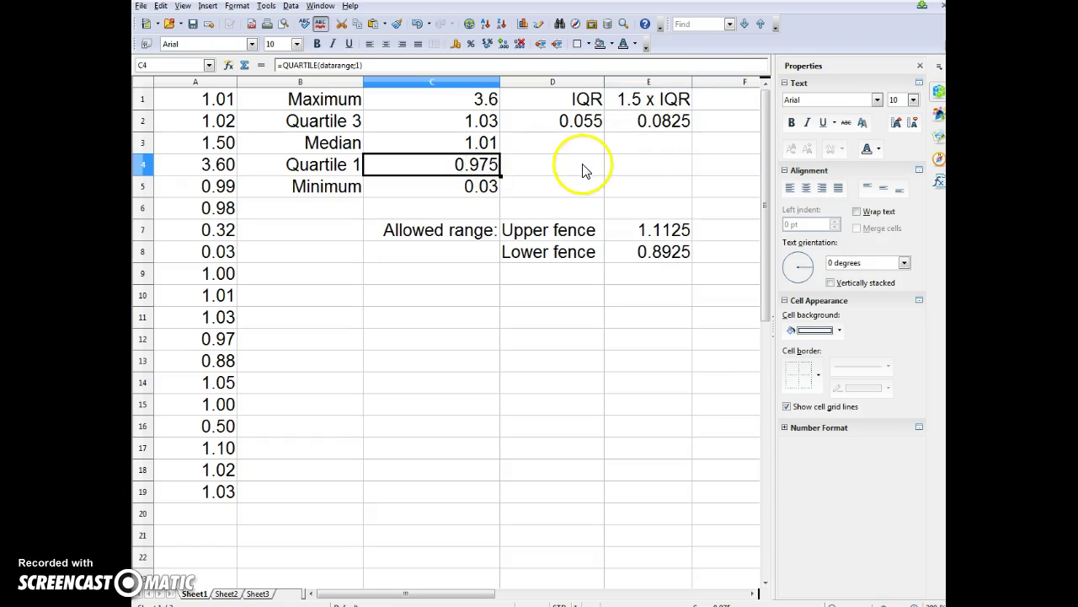
left_click(678, 258)
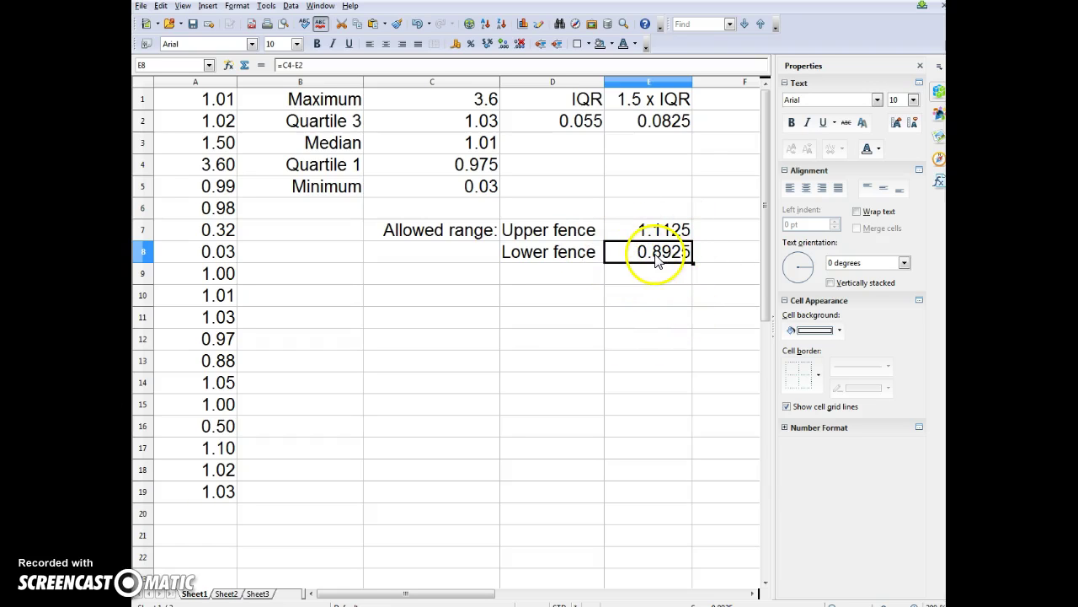
left_click(226, 594)
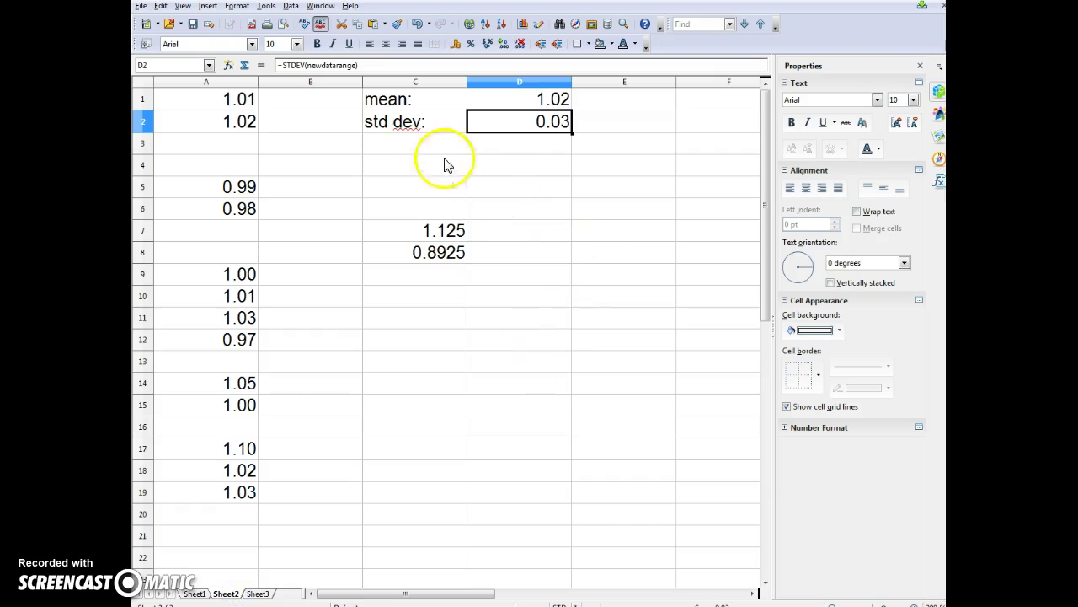